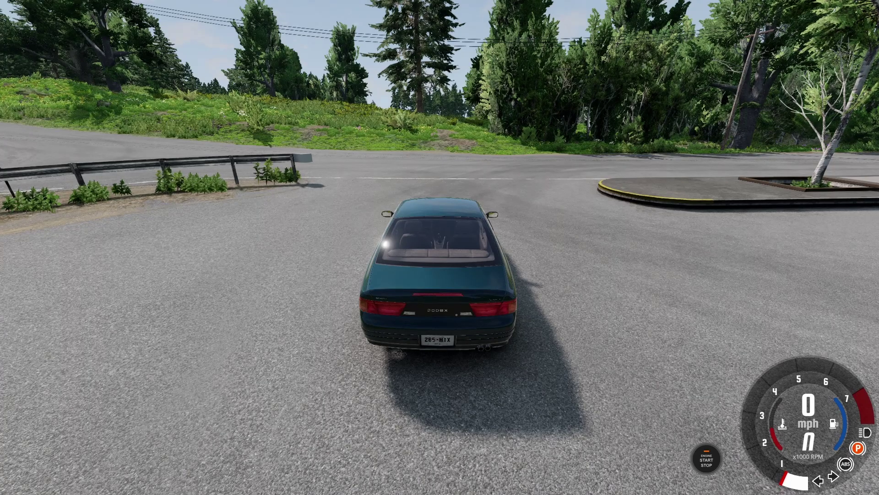
Press E to show the radial menu and top menu bar over the teal coupe.
{"action": "key", "text": "e"}
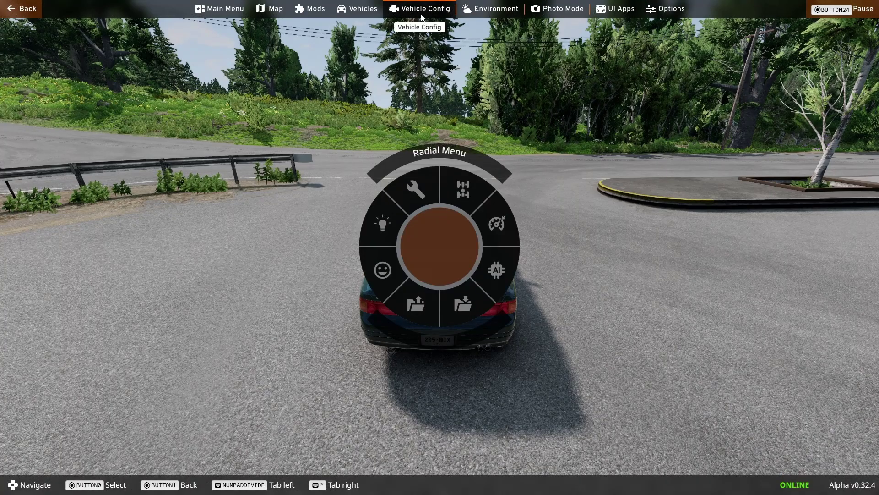
Spawn a new Gavril H25 4WD XT Passenger van from the Vehicles selector, keeping the coupe.
{"action": "left_click", "coordinate": [358, 9]}
{"action": "scroll", "coordinate": [413, 173], "scroll_direction": "down", "scroll_amount": 3}
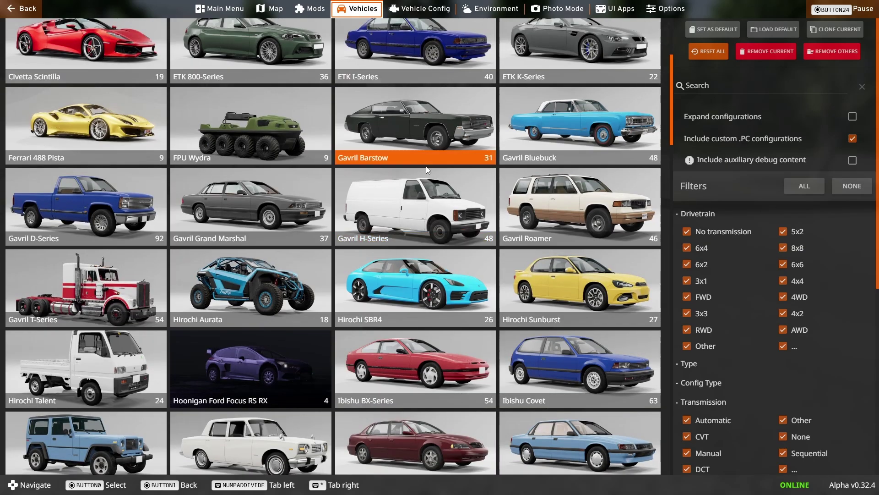
{"action": "left_click", "coordinate": [421, 198]}
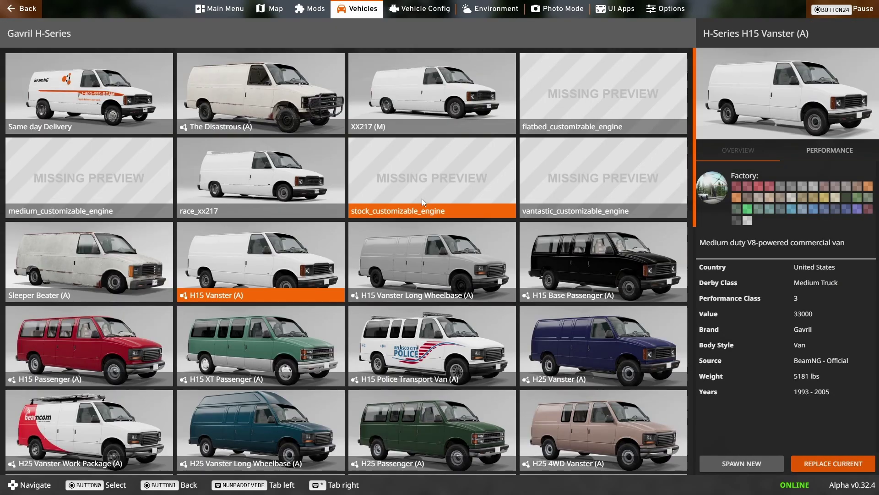
{"action": "scroll", "coordinate": [421, 198], "scroll_direction": "down", "scroll_amount": 10}
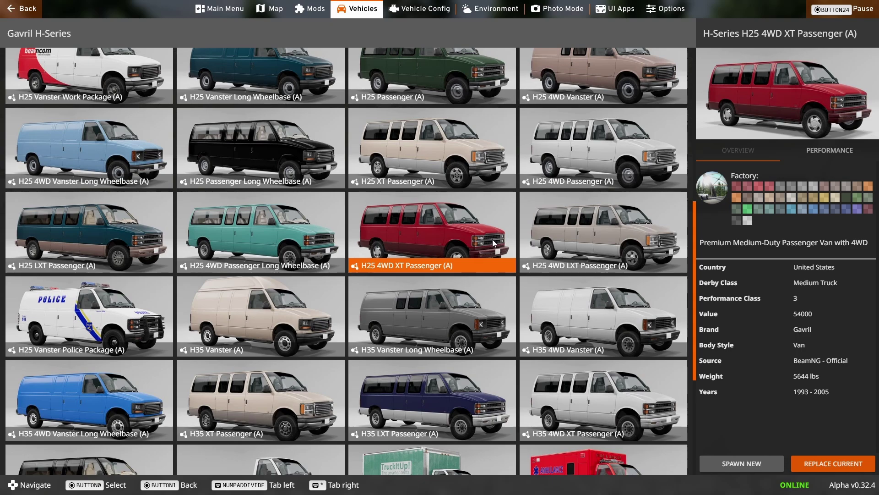
{"action": "left_click", "coordinate": [766, 468]}
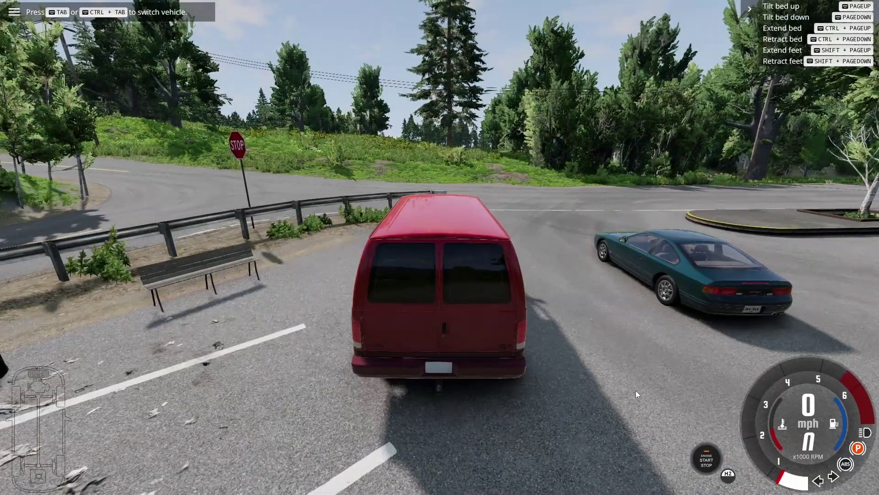
Drive the red van forward onto the street, then reverse and stop it.
{"action": "right_click_drag", "start_coordinate": [636, 391], "coordinate": [712, 391]}
{"action": "key", "text": "Up"}
{"action": "key", "text": "Right"}
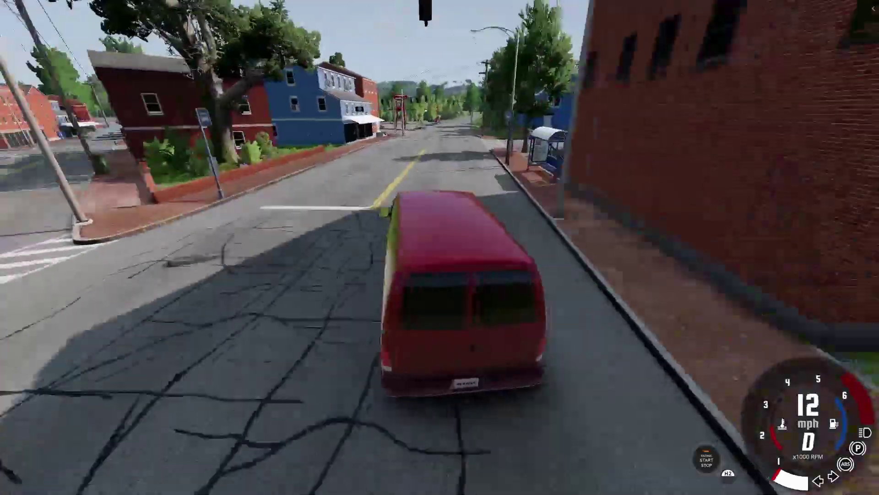
{"action": "key", "text": "Down"}
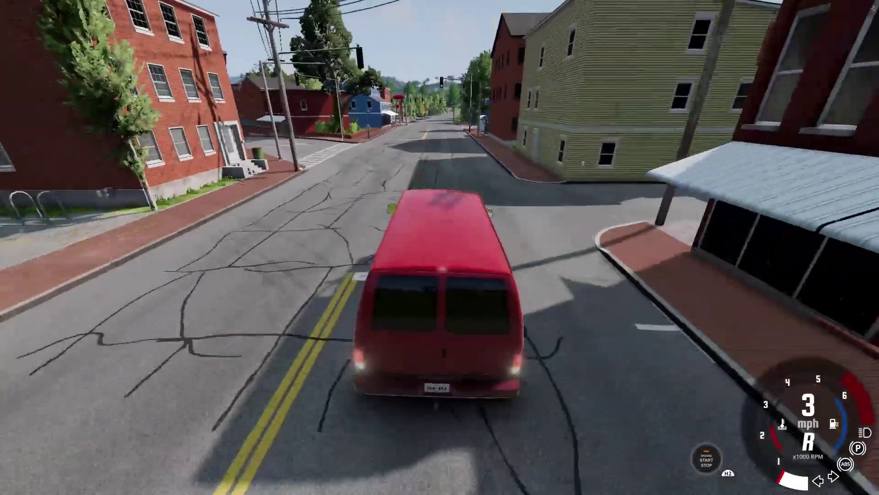
{"action": "key", "text": "Up"}
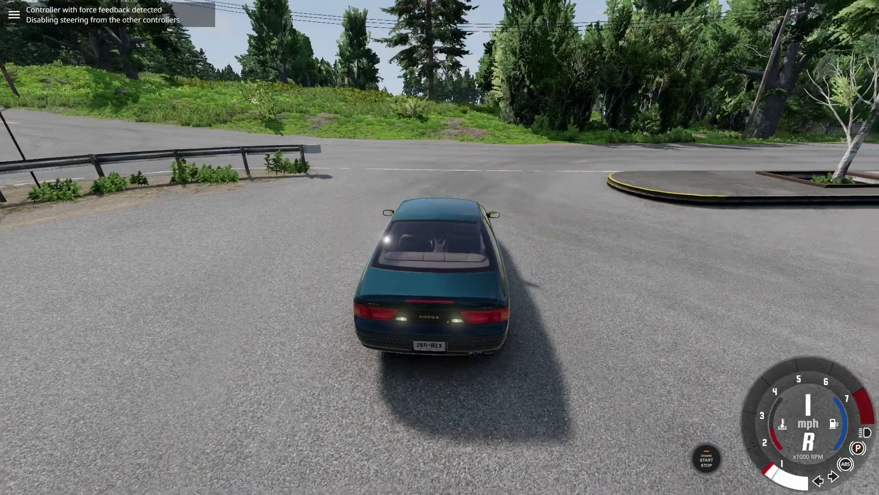
Park the teal coupe between the fuel pumps with the parking brake on, then open the World Editor (F11).
{"action": "key", "text": "Down"}
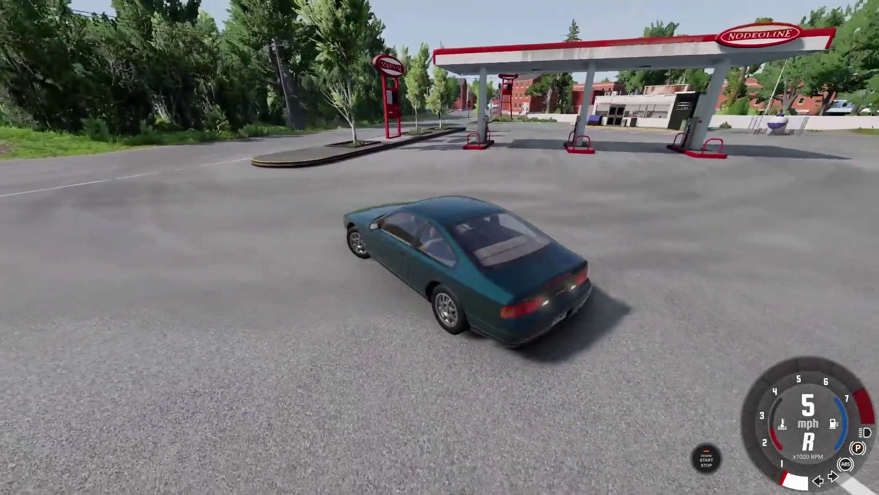
{"action": "key", "text": "Up"}
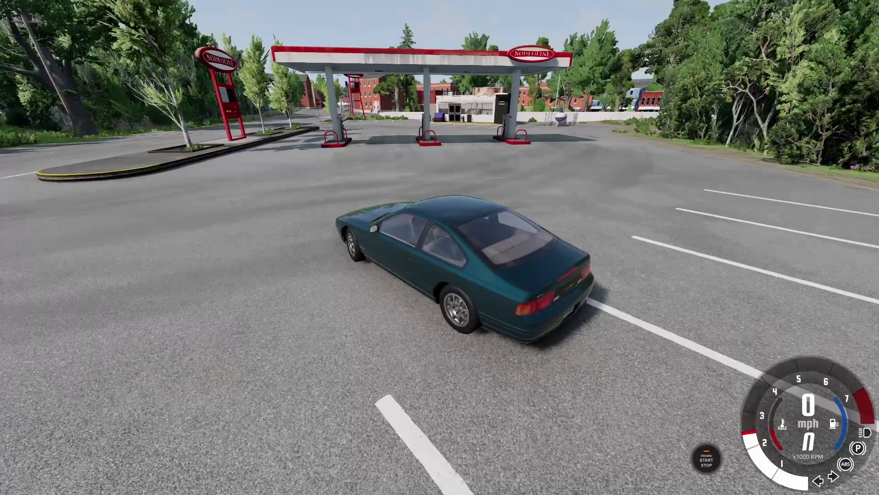
{"action": "key", "text": "Up"}
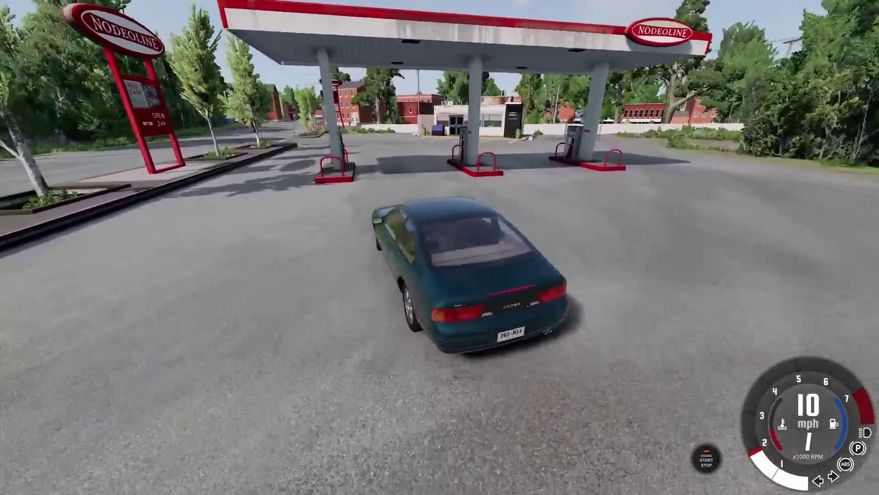
{"action": "key", "text": "Down"}
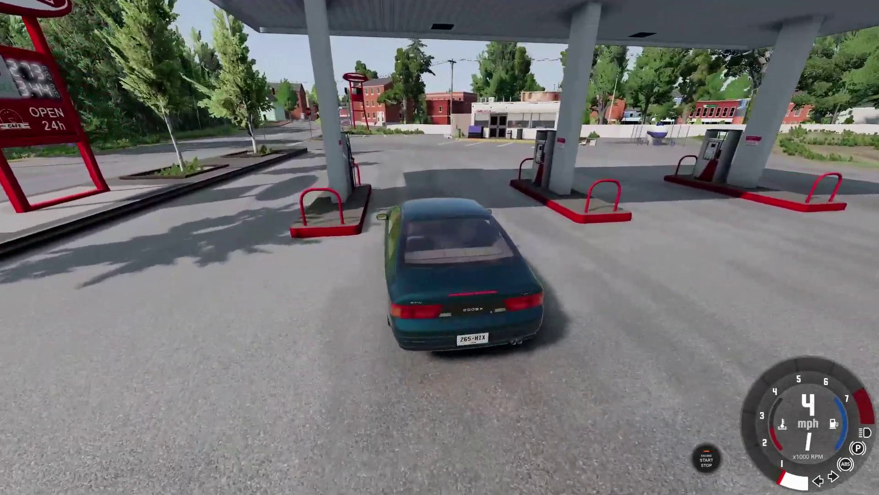
{"action": "key", "text": "Down"}
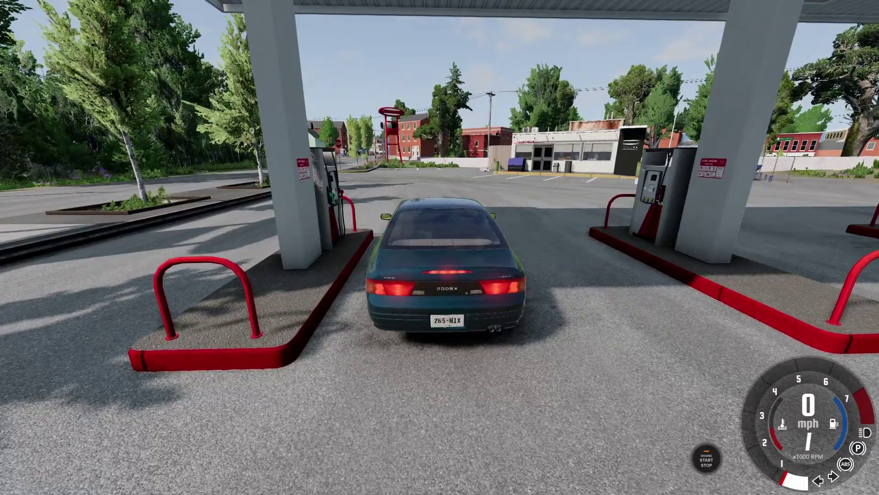
{"action": "key", "text": "p"}
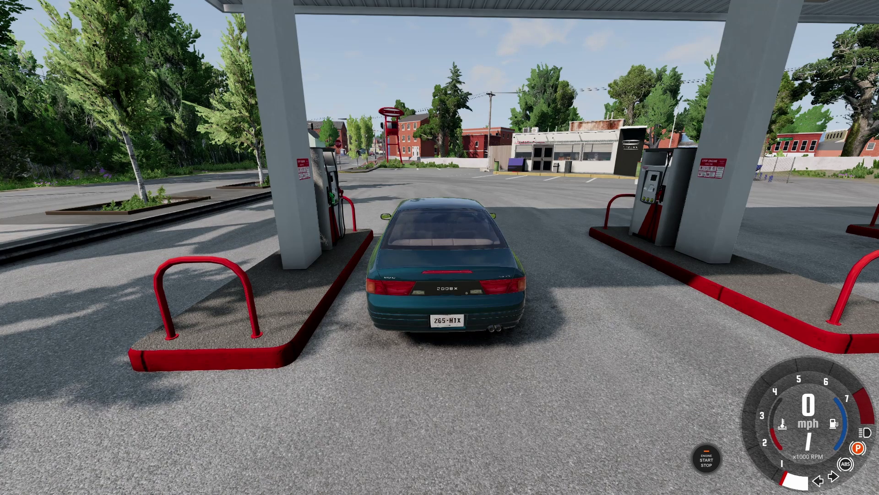
{"action": "key", "text": "F11"}
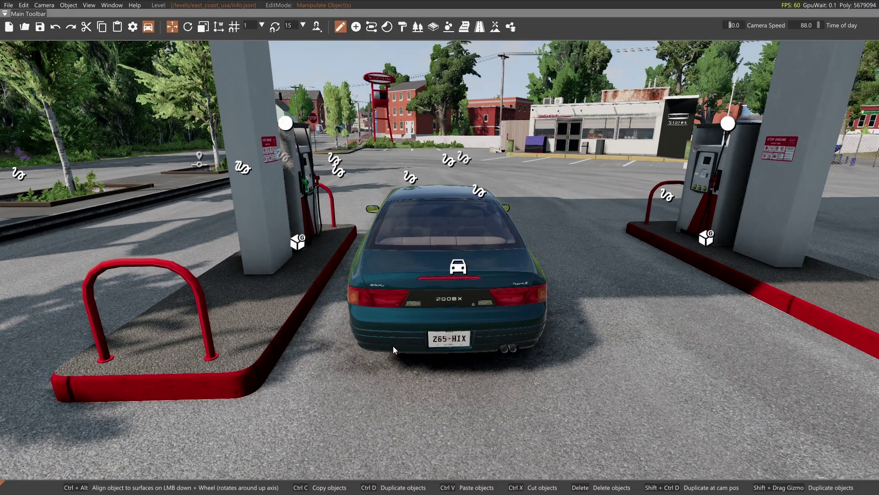
Open Window > Gameplay > Script AI Manager in the World Editor.
{"action": "left_click", "coordinate": [108, 5]}
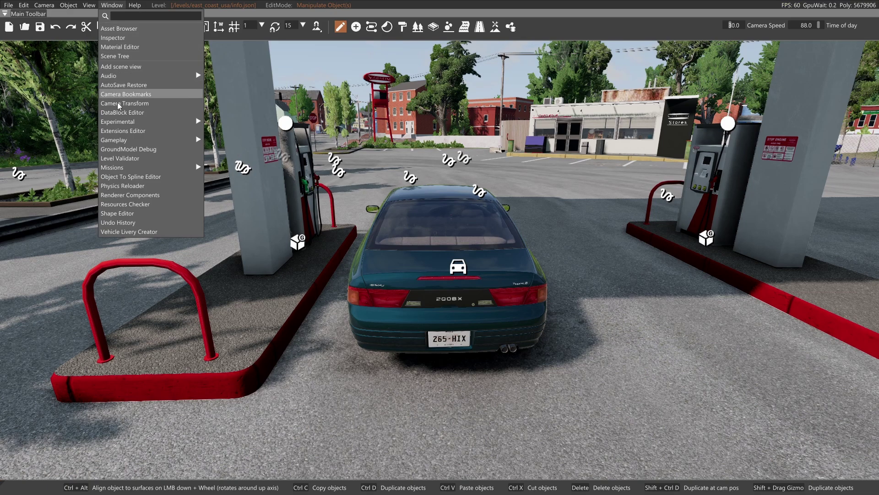
{"action": "mouse_move", "coordinate": [123, 140]}
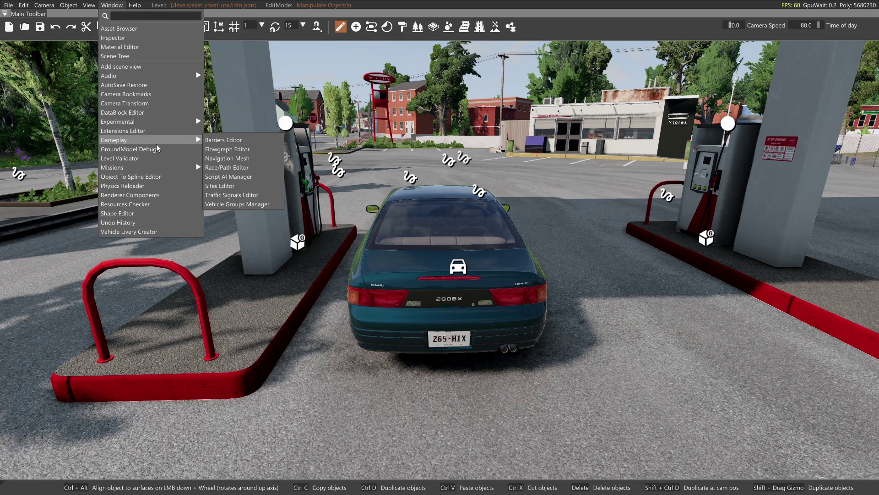
{"action": "left_click", "coordinate": [246, 178]}
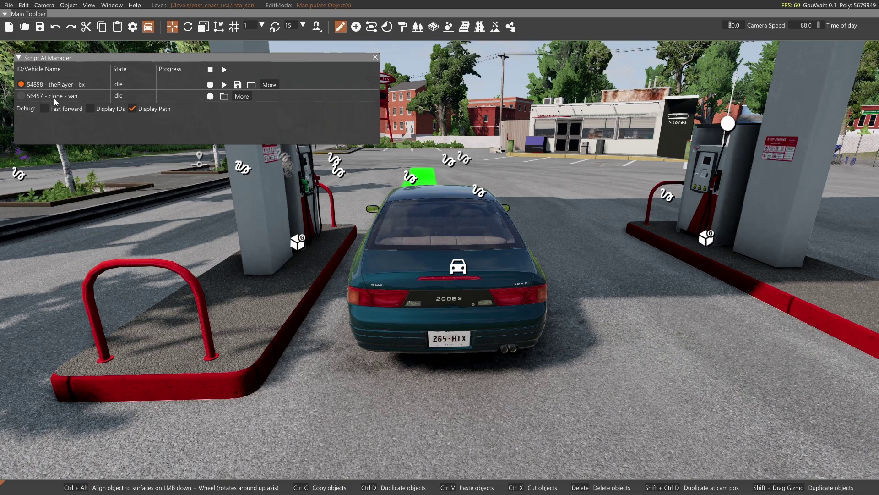
{"action": "left_click", "coordinate": [28, 98]}
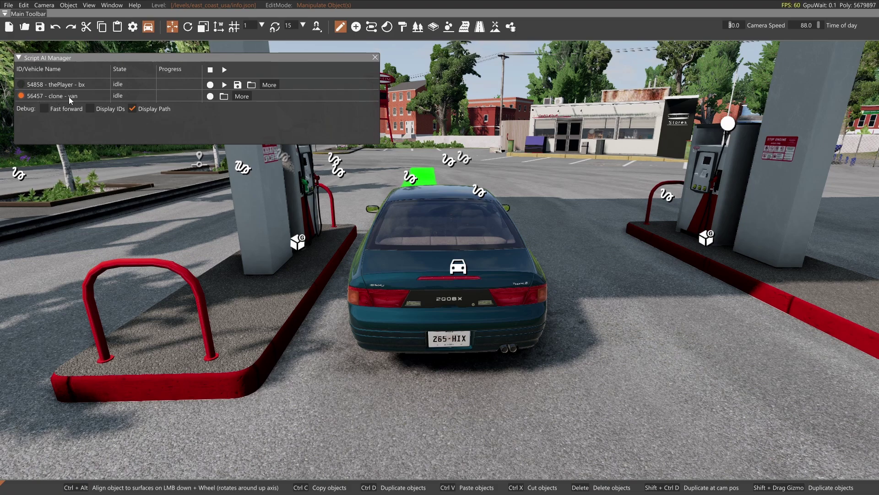
{"action": "left_click", "coordinate": [80, 86]}
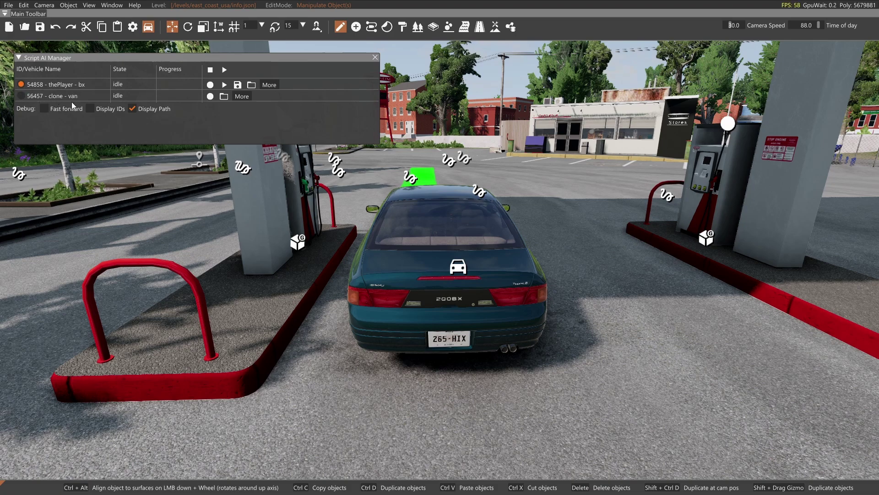
{"action": "left_click", "coordinate": [71, 99]}
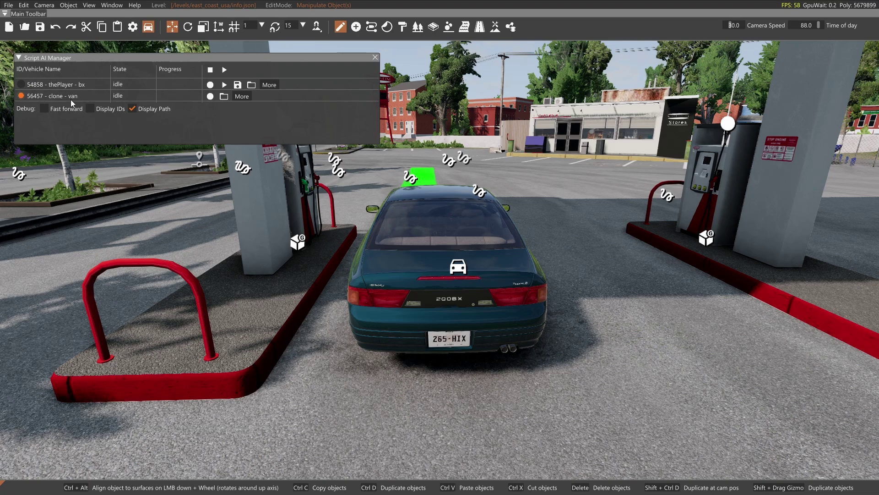
{"action": "key", "text": "Tab"}
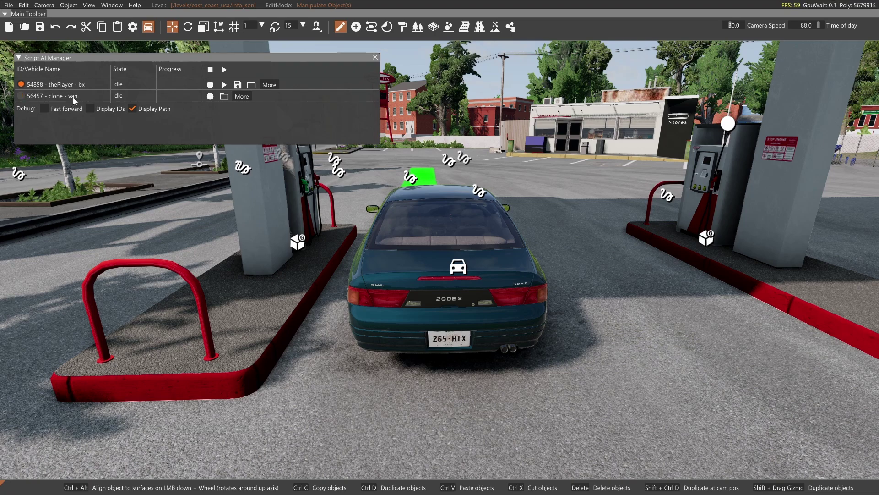
{"action": "left_click", "coordinate": [72, 97]}
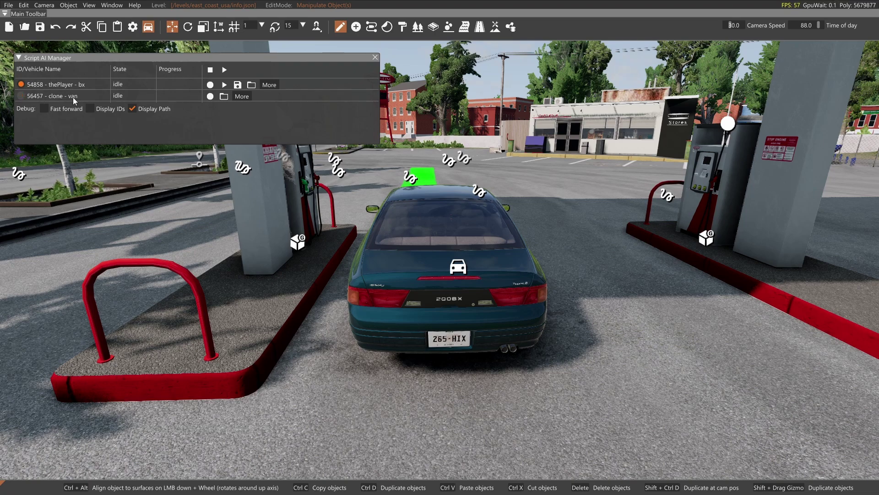
{"action": "key", "text": "Tab"}
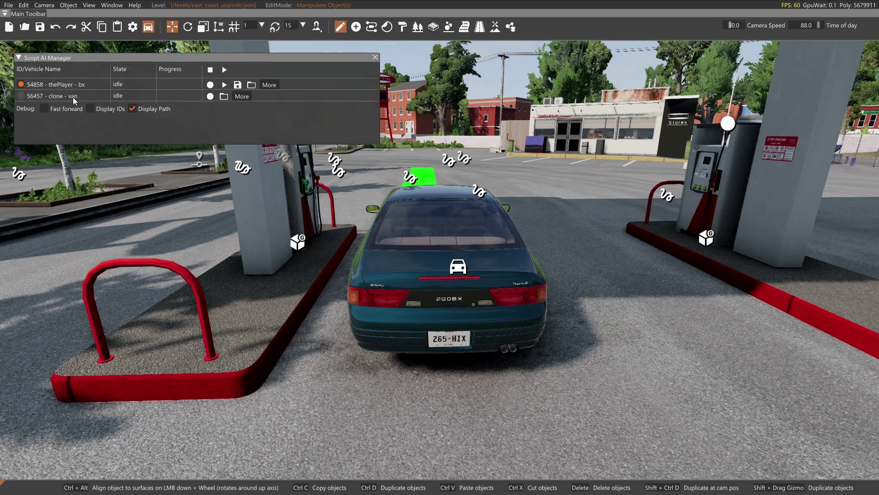
{"action": "key", "text": "w"}
{"action": "right_click_drag", "start_coordinate": [340, 259], "coordinate": [288, 240]}
{"action": "key", "text": "s"}
{"action": "key", "text": "w"}
{"action": "key", "text": "s"}
{"action": "key", "text": "w"}
{"action": "key", "text": "s"}
{"action": "key", "text": "w"}
{"action": "key", "text": "s"}
{"action": "key", "text": "a"}
{"action": "key", "text": "w"}
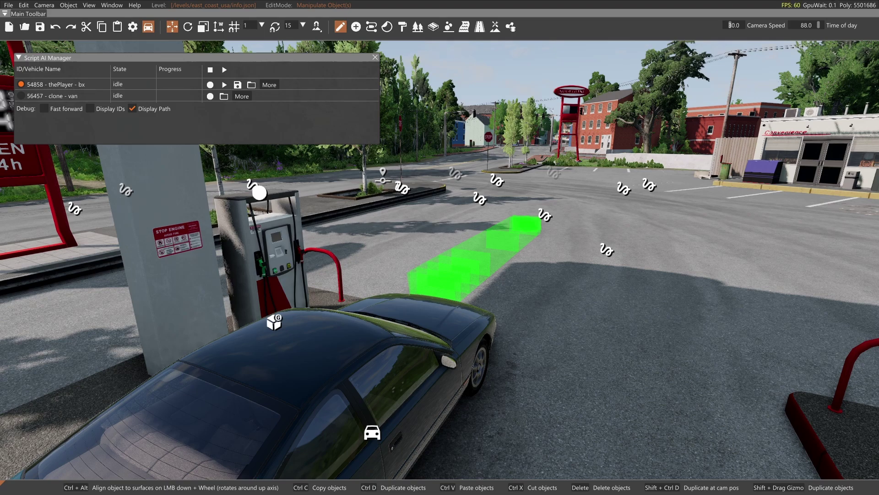
Switch to the chase camera, cycle to the van and back to the coupe, and adjust the zoom.
{"action": "key", "text": "shift+c"}
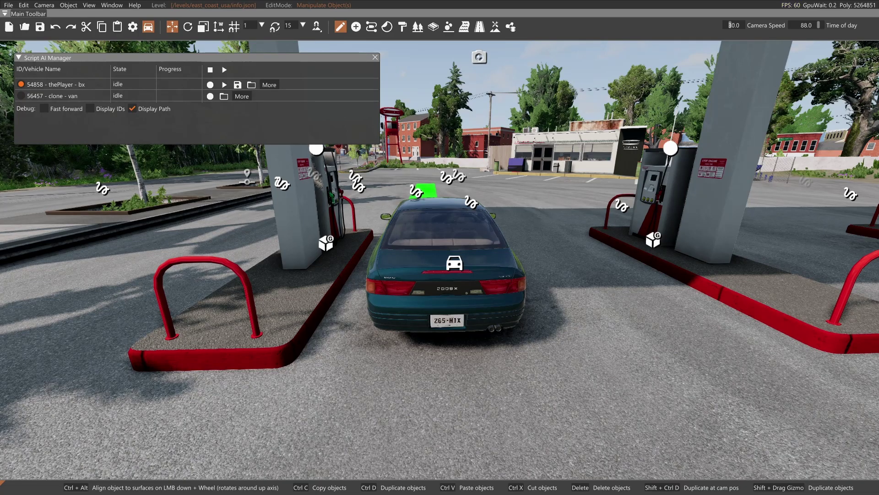
{"action": "key", "text": "Tab"}
{"action": "key", "text": "Tab"}
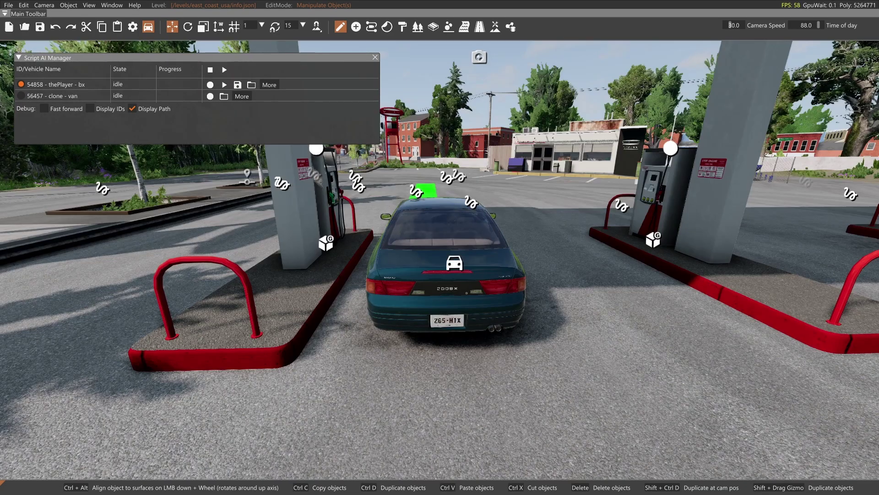
{"action": "key", "text": "Tab"}
{"action": "key", "text": "Tab"}
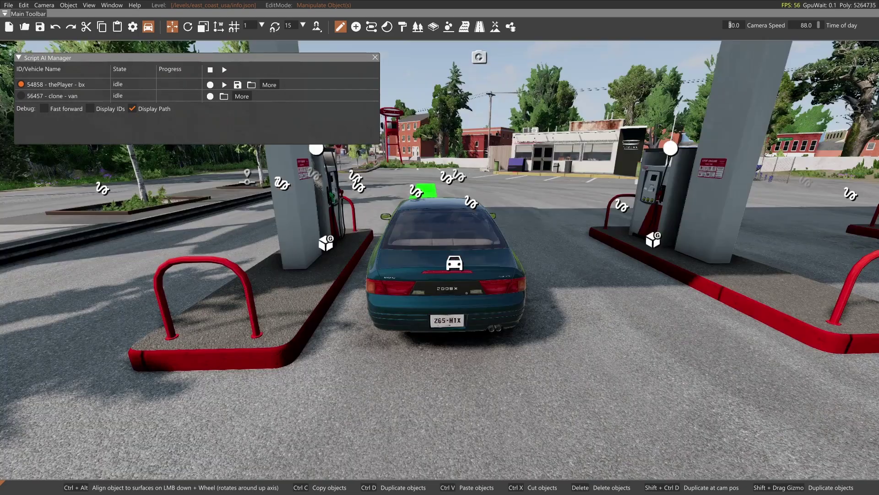
{"action": "key", "text": "shift+c"}
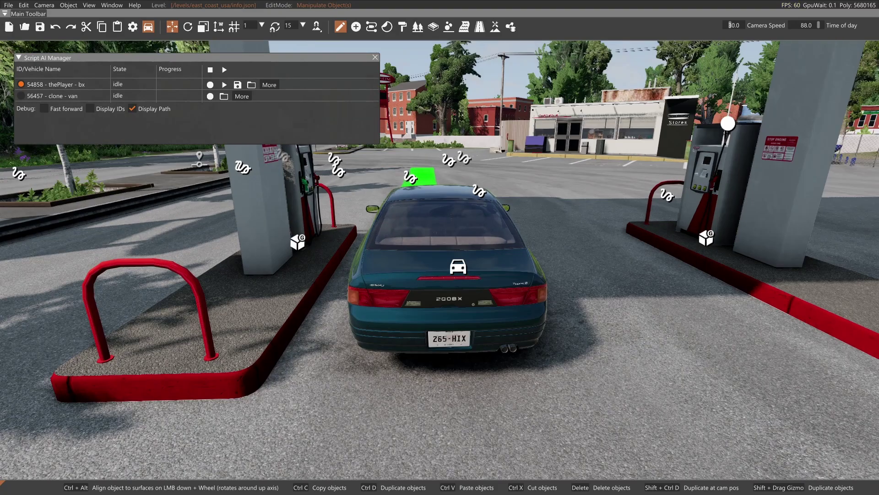
{"action": "key", "text": "shift+c"}
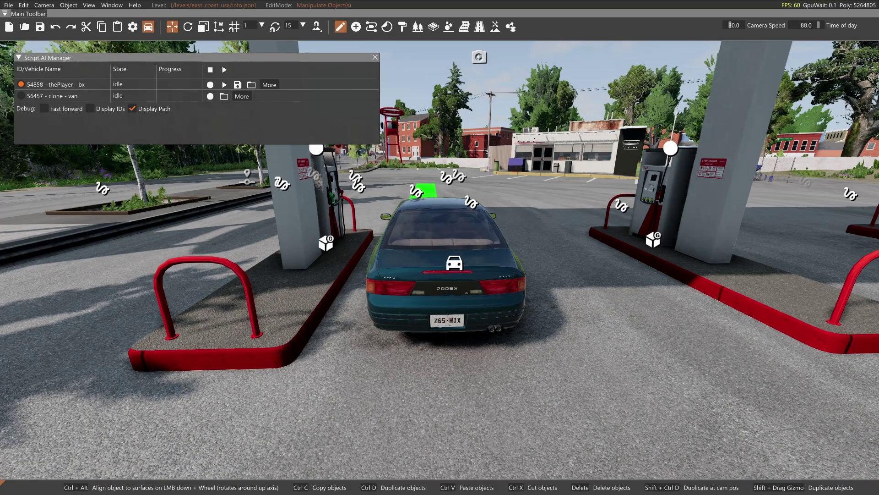
Start recording the player coupe's path in Script AI Manager, restarting the recording once.
{"action": "left_click", "coordinate": [211, 85]}
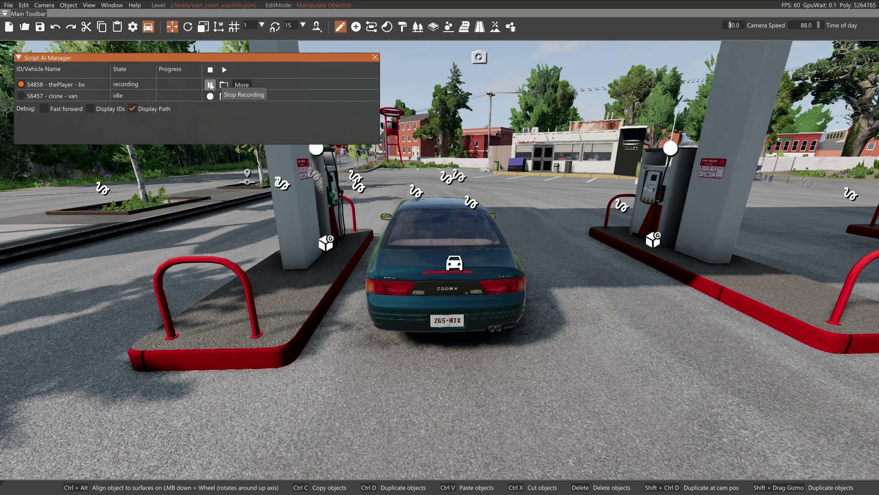
{"action": "left_click", "coordinate": [210, 85]}
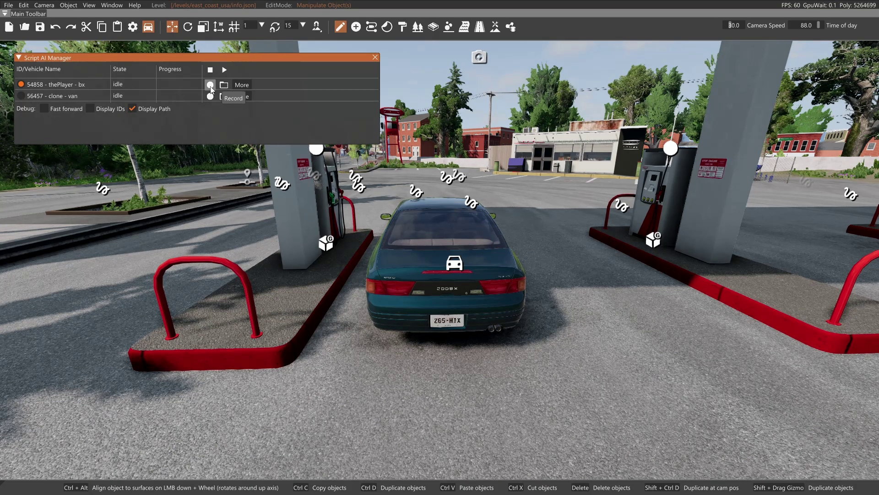
{"action": "left_click", "coordinate": [210, 85]}
Drive the coupe away from the pumps, left through the lot, and slow for the road turn.
{"action": "key", "text": "Up"}
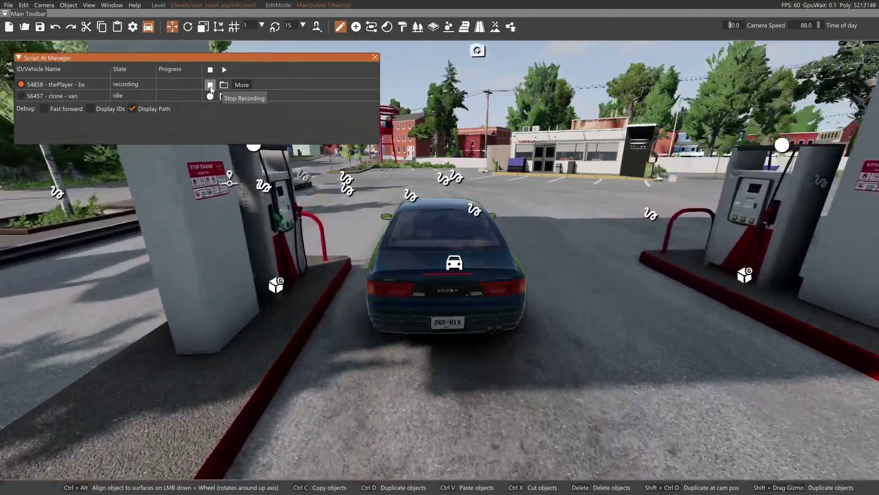
{"action": "key", "text": "Up"}
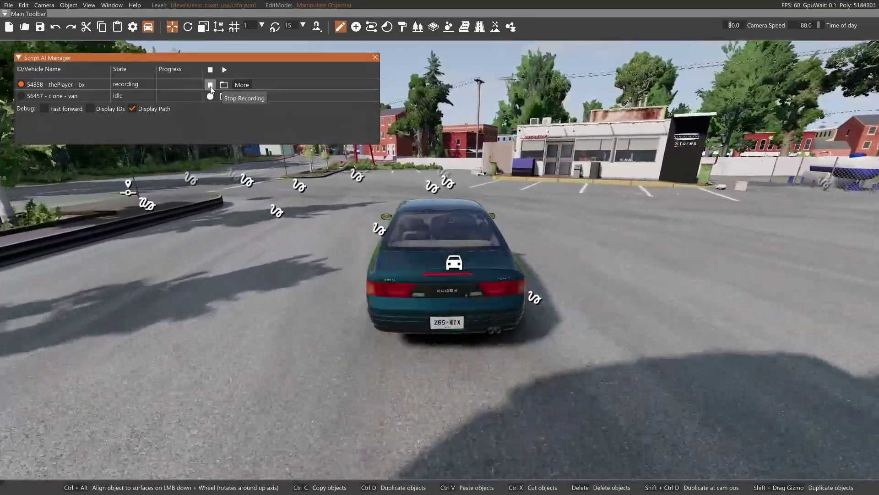
{"action": "key", "text": "Up"}
{"action": "key", "text": "Up"}
{"action": "key", "text": "Left"}
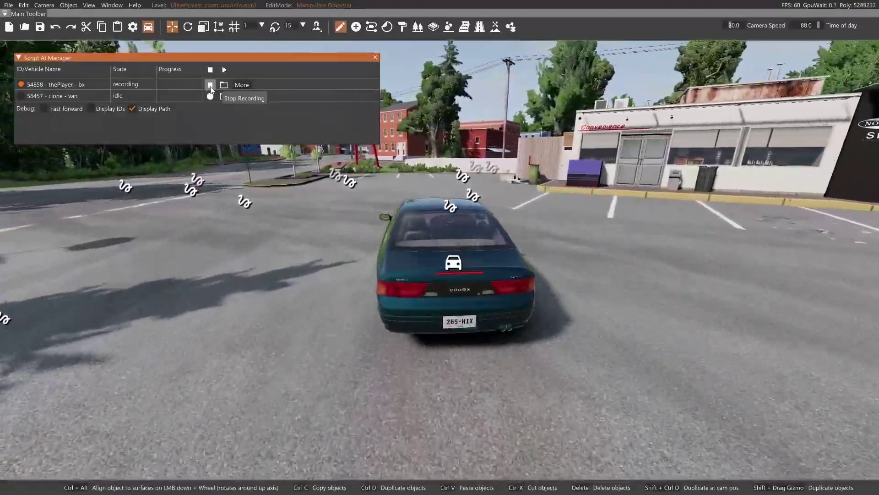
{"action": "key", "text": "Up"}
{"action": "key", "text": "Left"}
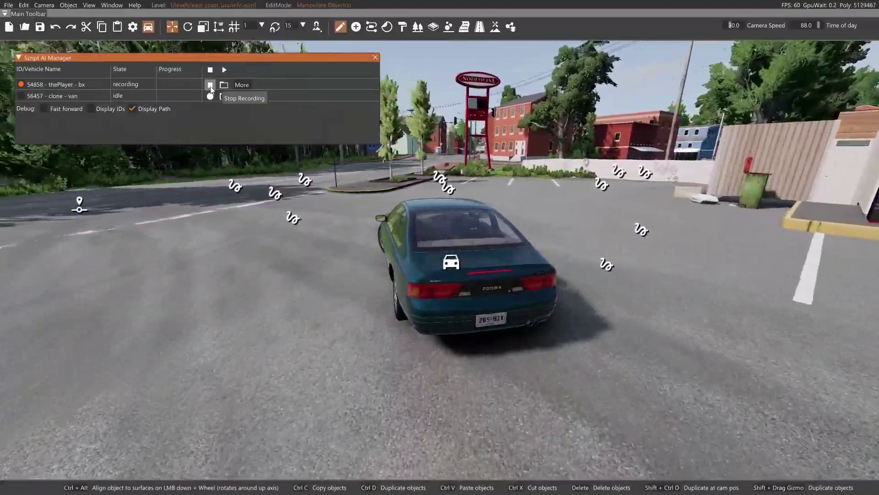
{"action": "key", "text": "Left"}
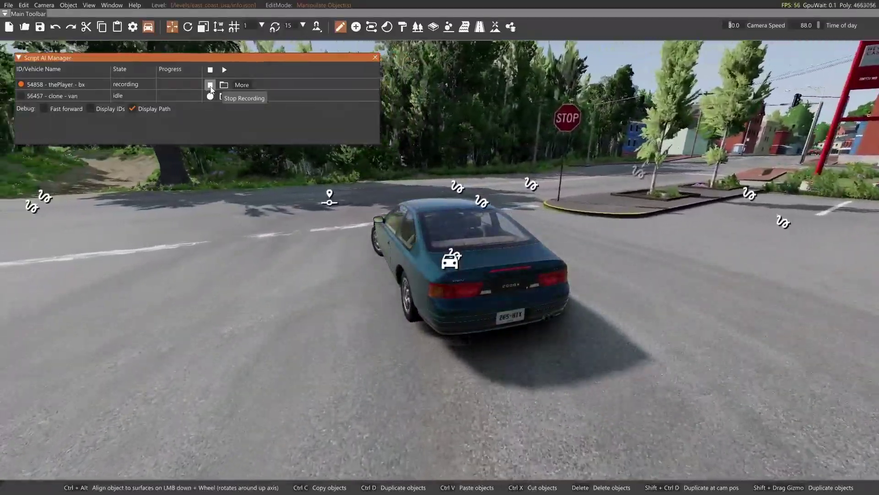
{"action": "key", "text": "Down"}
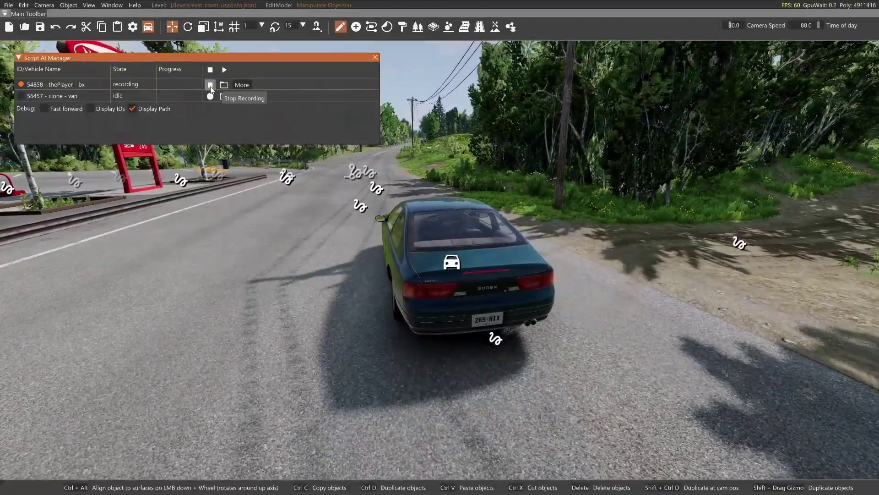
Stop the player recording and reset the coupe to its starting spot between the pumps.
{"action": "left_click", "coordinate": [210, 85]}
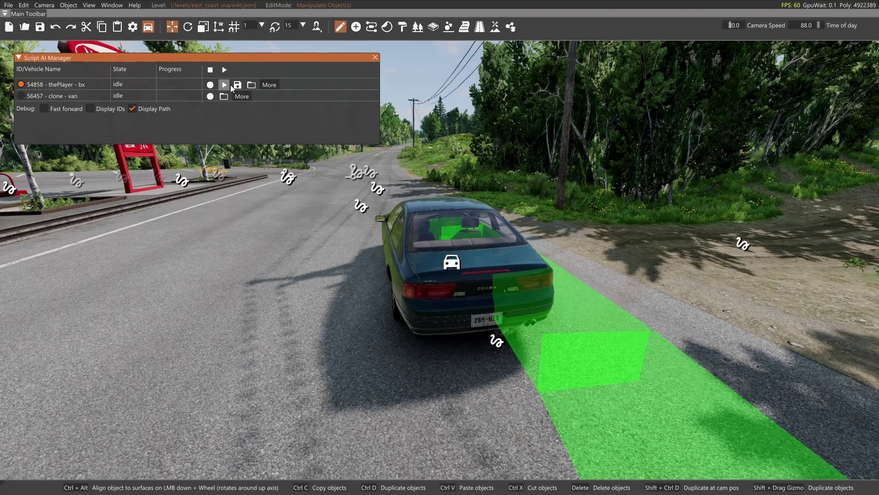
{"action": "left_click", "coordinate": [268, 85]}
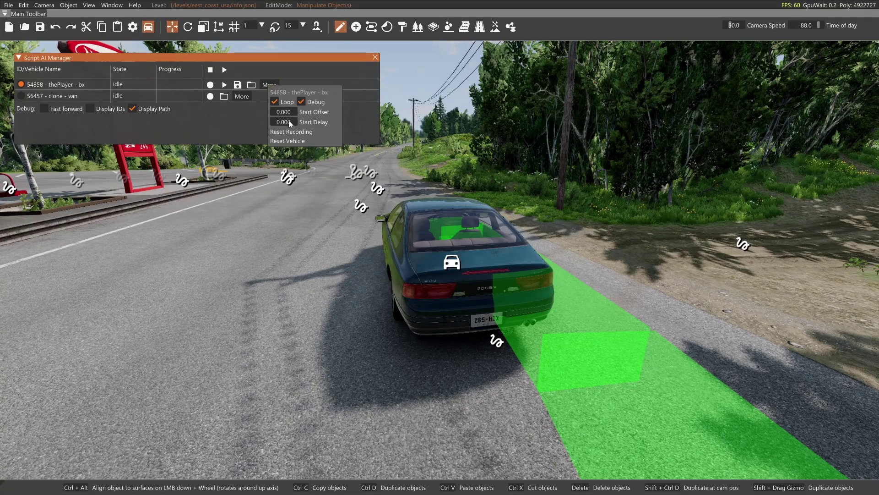
{"action": "left_click", "coordinate": [295, 140]}
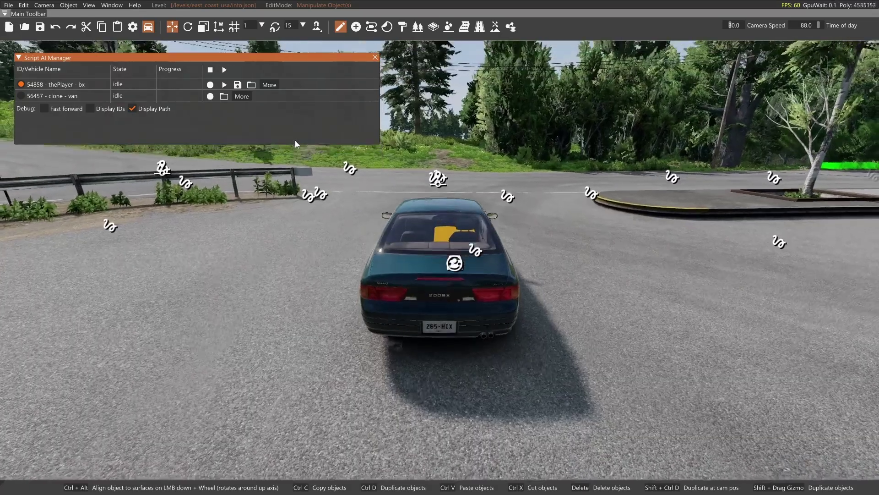
{"action": "right_click_drag", "start_coordinate": [312, 202], "coordinate": [440, 202]}
{"action": "left_click", "coordinate": [225, 85]}
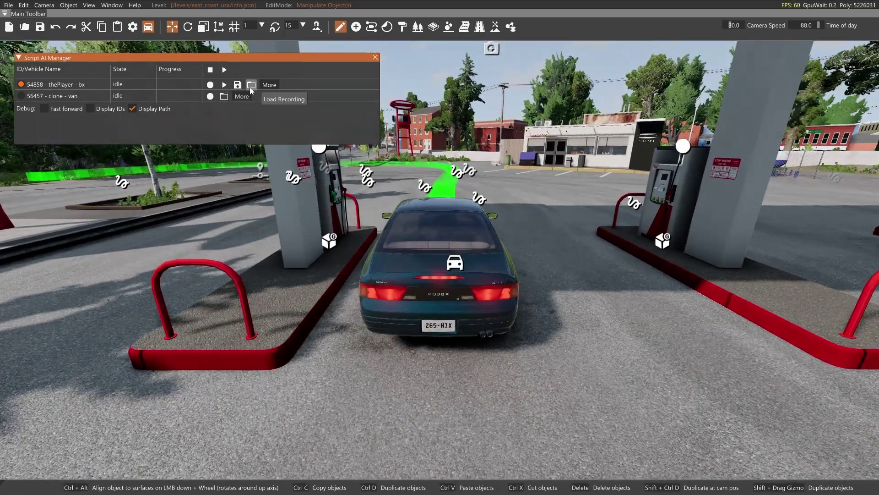
Test-play the coupe's recorded path, reset it to the pumps, then switch control to the clone van.
{"action": "left_click", "coordinate": [264, 86]}
{"action": "left_click", "coordinate": [280, 140]}
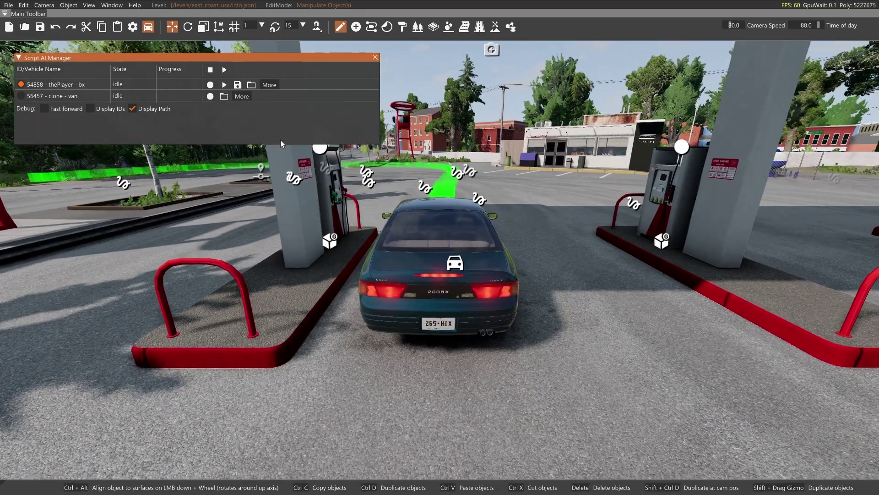
{"action": "left_click", "coordinate": [224, 84]}
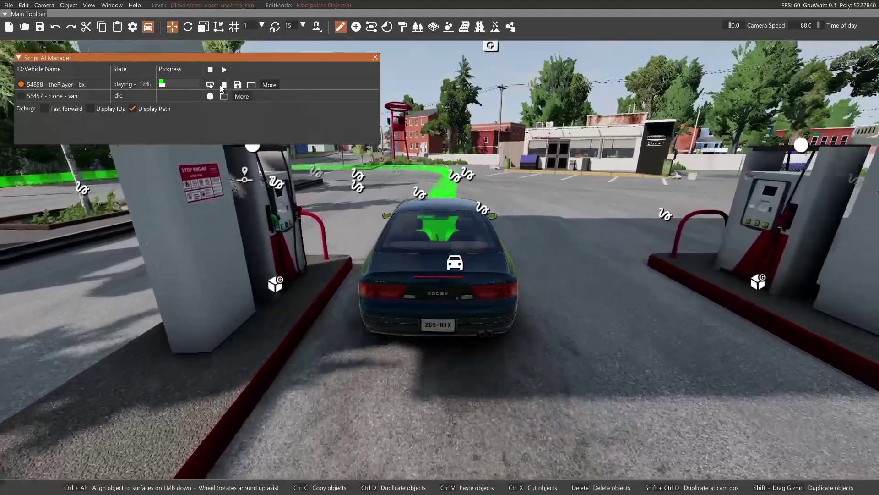
{"action": "left_click", "coordinate": [223, 86]}
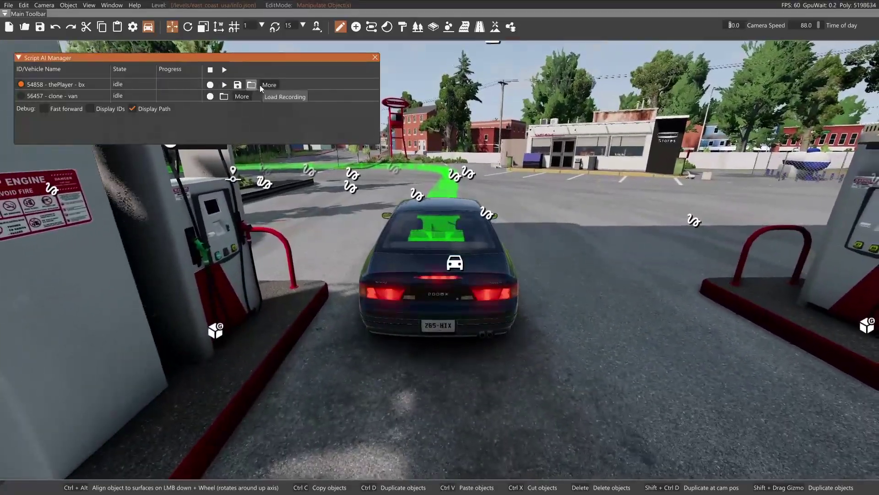
{"action": "left_click", "coordinate": [268, 84]}
{"action": "left_click", "coordinate": [284, 141]}
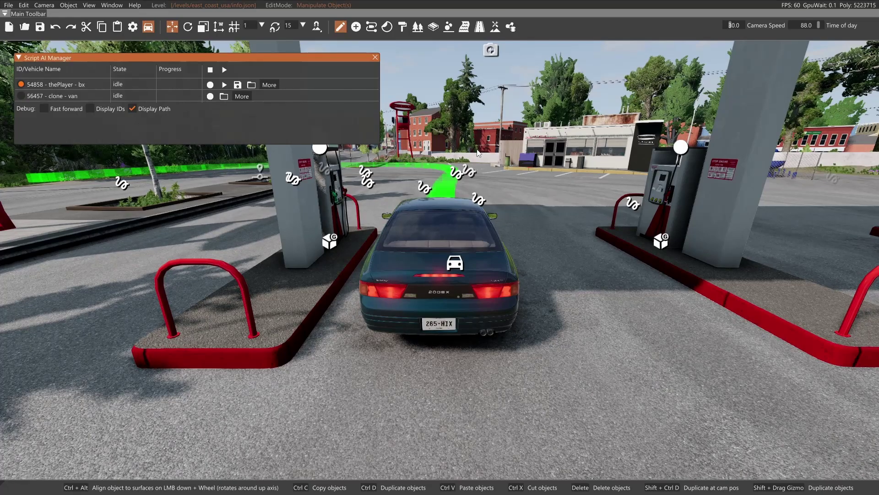
{"action": "key", "text": "Tab"}
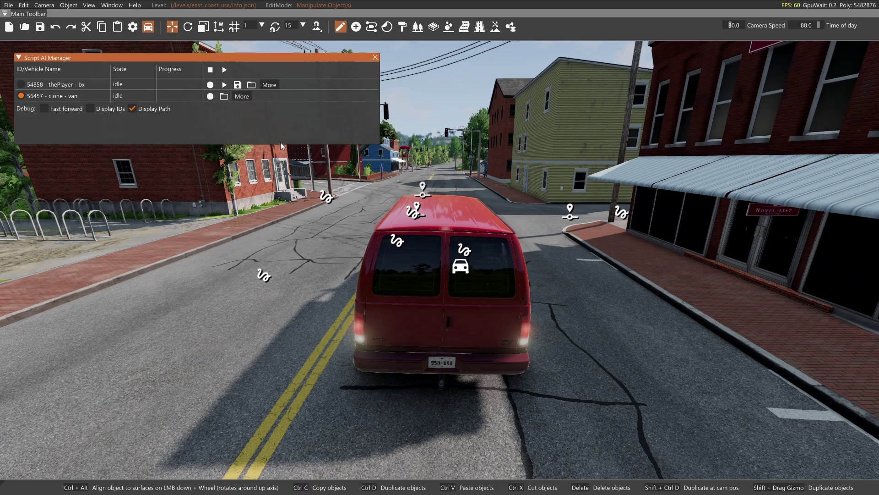
Play back thePlayer's recorded path and start recording the clone van's path.
{"action": "left_click", "coordinate": [224, 85]}
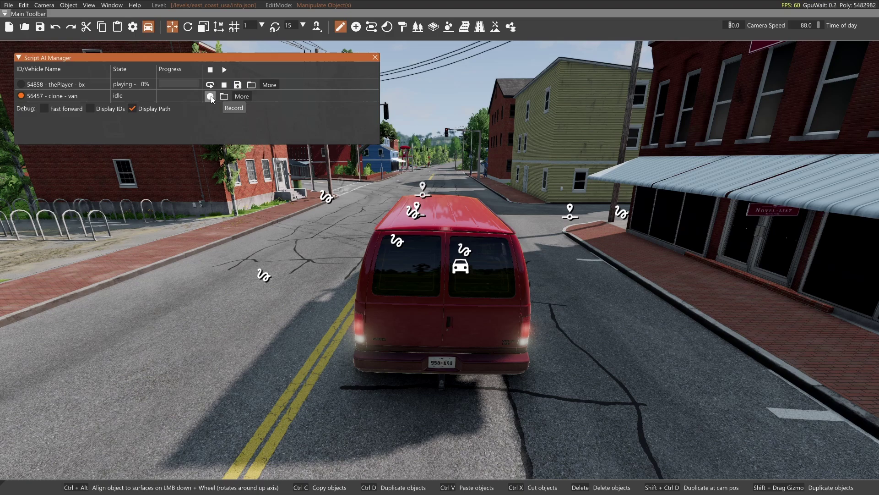
{"action": "left_click", "coordinate": [210, 97]}
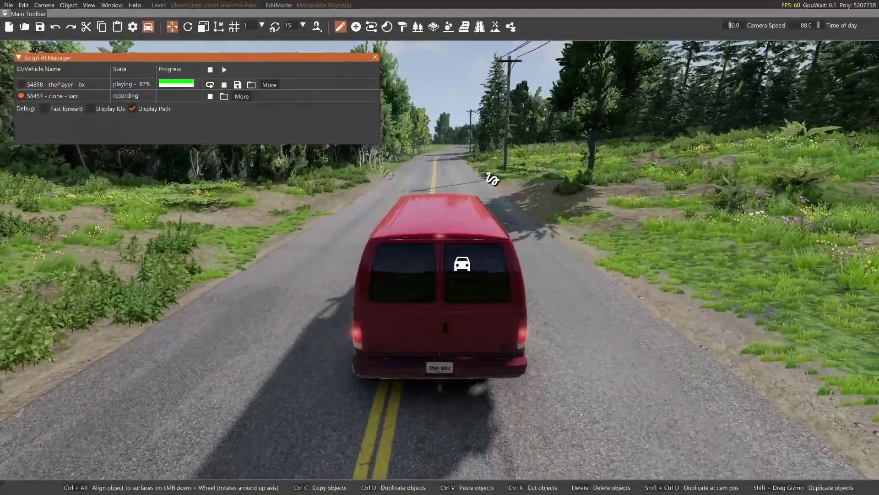
Stop the van's recording and the player car's replay, then reset both vehicles to their starts.
{"action": "left_click", "coordinate": [210, 97]}
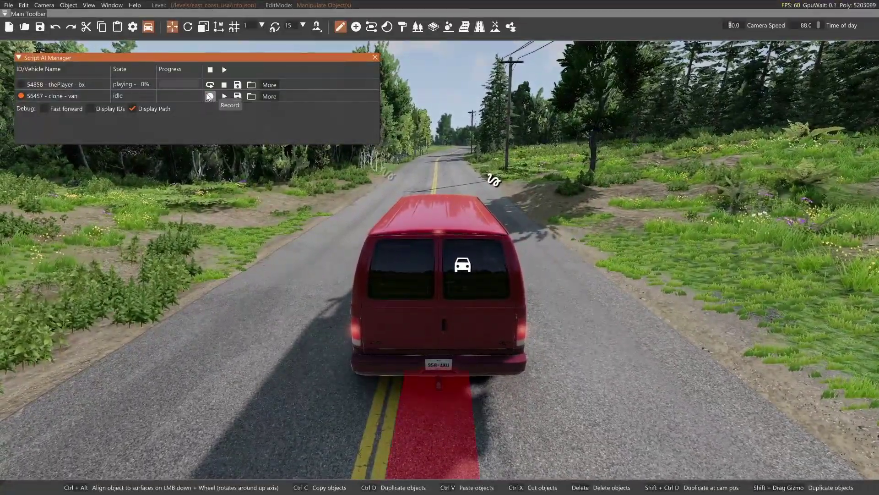
{"action": "left_click", "coordinate": [224, 84]}
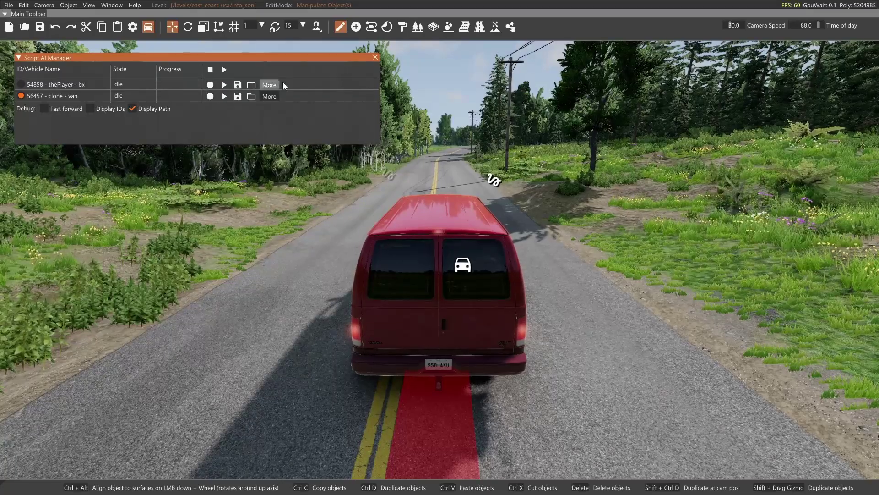
{"action": "left_click", "coordinate": [271, 86]}
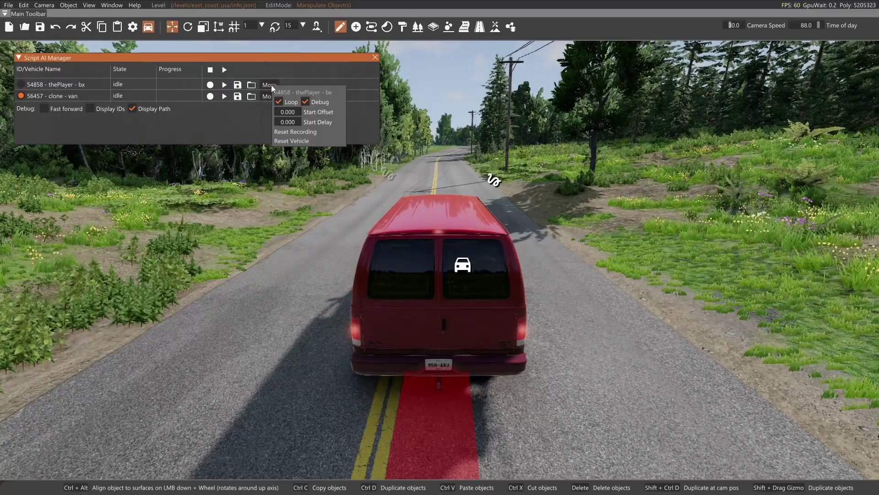
{"action": "left_click", "coordinate": [292, 138]}
{"action": "left_click", "coordinate": [270, 96]}
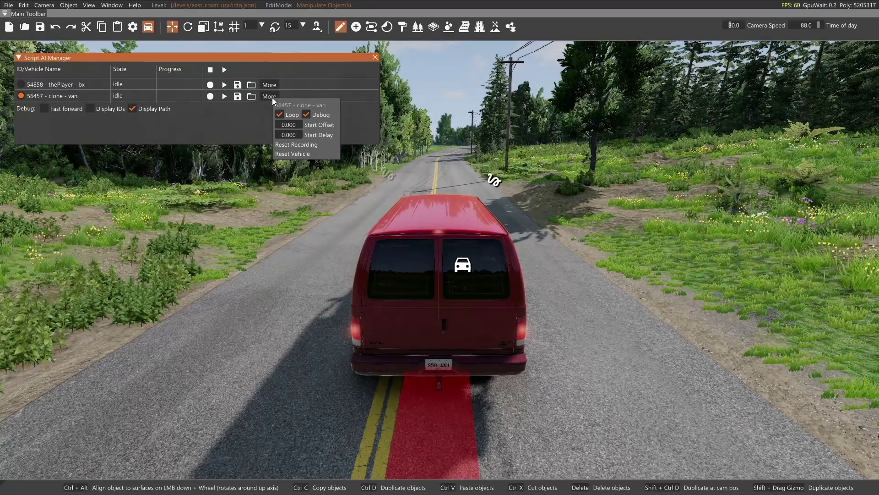
{"action": "left_click", "coordinate": [298, 153]}
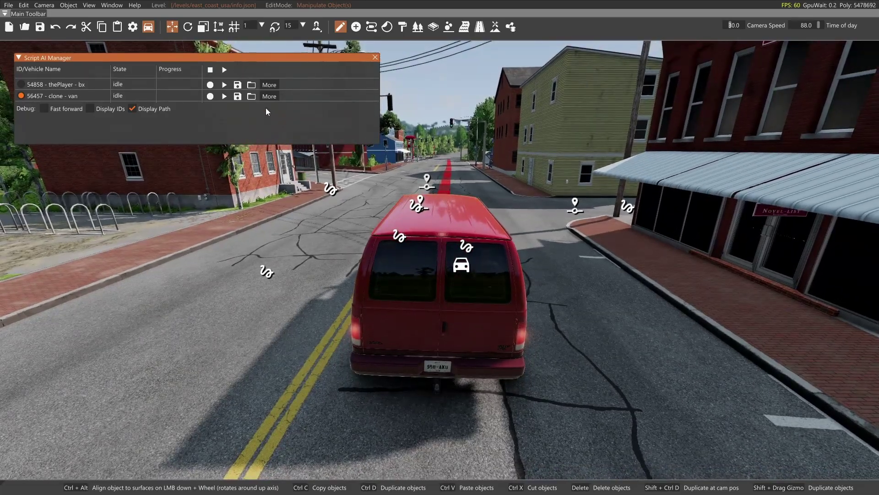
Give the van a Start Delay of 5.000 seconds.
{"action": "left_click", "coordinate": [270, 96]}
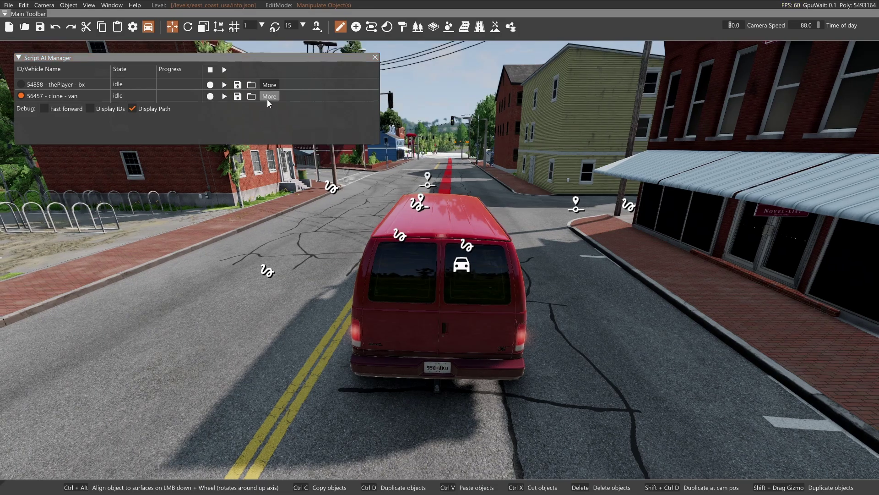
{"action": "left_click", "coordinate": [267, 100]}
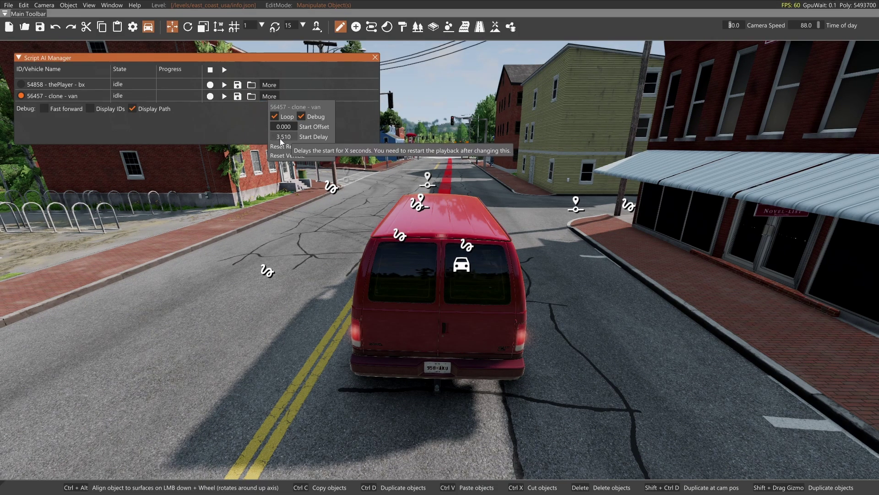
{"action": "left_click_drag", "start_coordinate": [280, 138], "coordinate": [346, 144]}
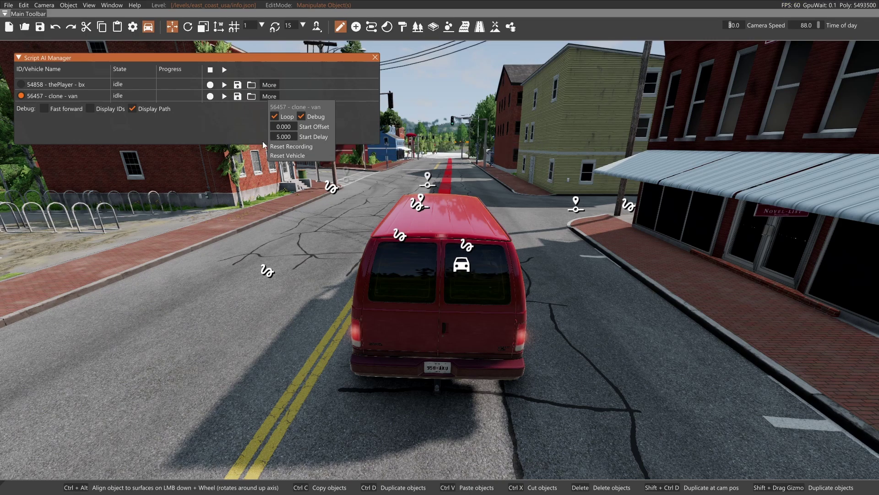
Play both recorded paths at once and orbit the camera to face the van's front.
{"action": "left_click", "coordinate": [224, 71]}
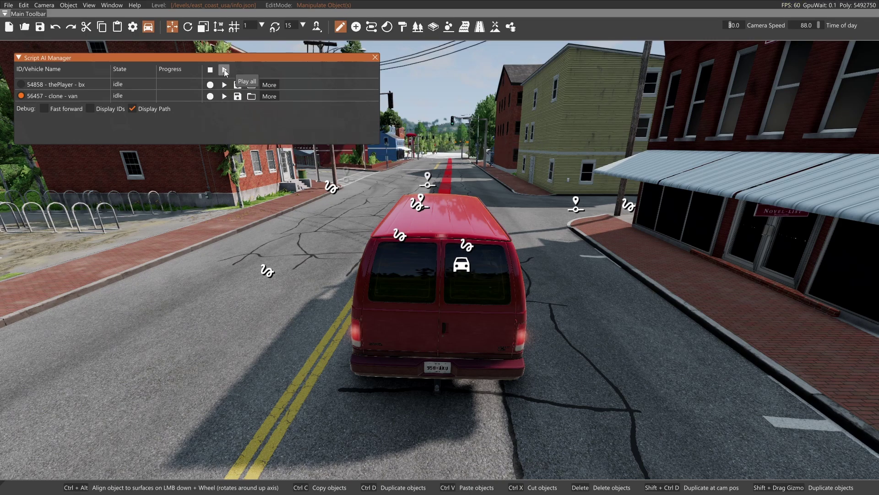
{"action": "left_click", "coordinate": [225, 71]}
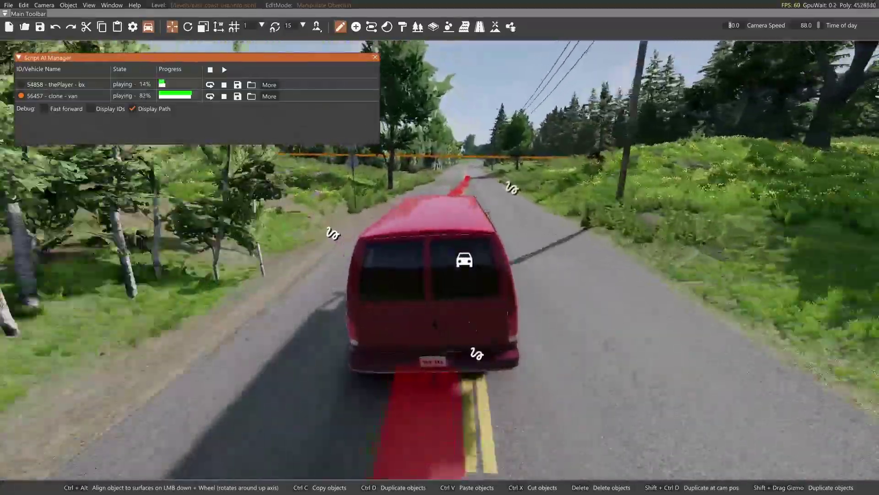
{"action": "right_click_drag", "start_coordinate": [232, 154], "coordinate": [384, 154]}
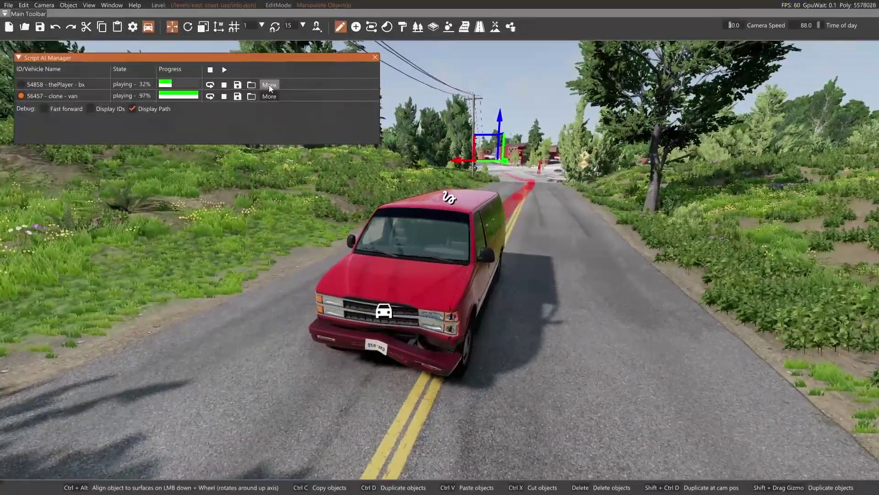
{"action": "left_click", "coordinate": [268, 84]}
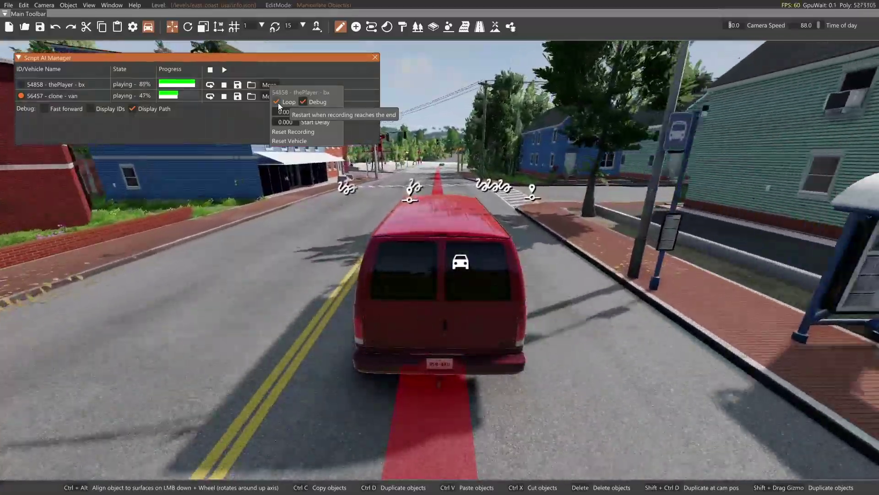
Turn off Loop for the player car and stop both replays.
{"action": "left_click", "coordinate": [277, 102]}
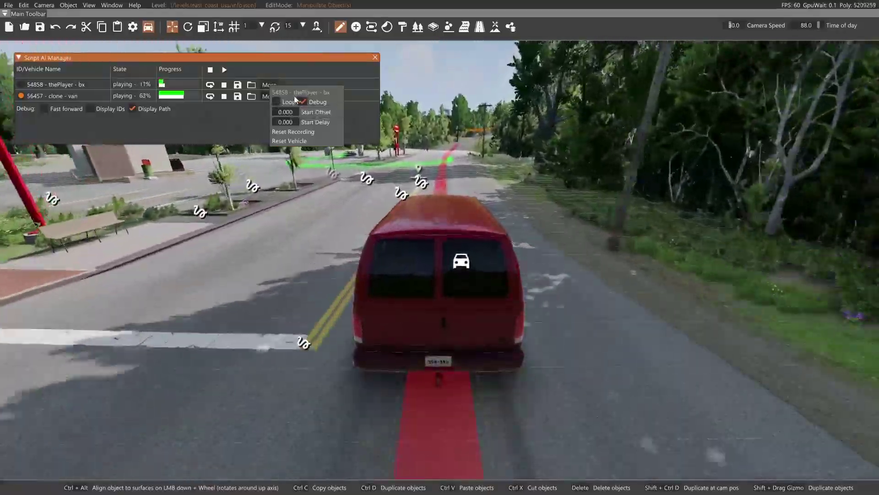
{"action": "left_click", "coordinate": [211, 70]}
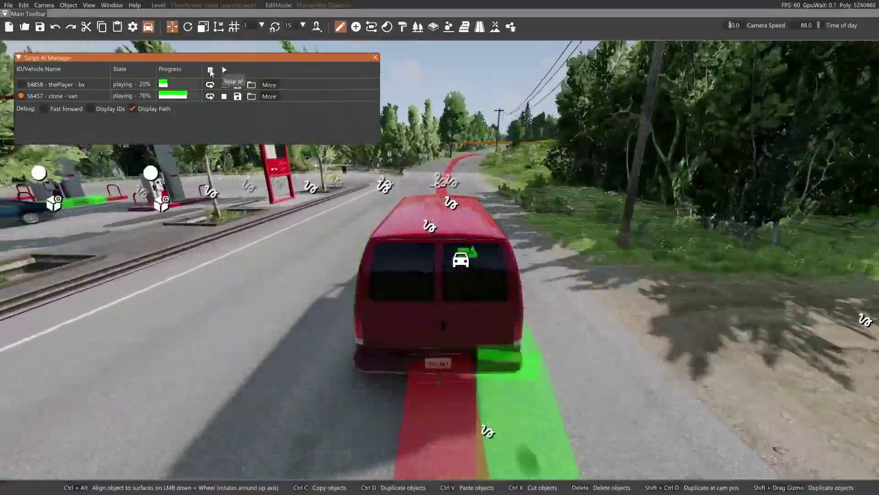
{"action": "left_click", "coordinate": [211, 70]}
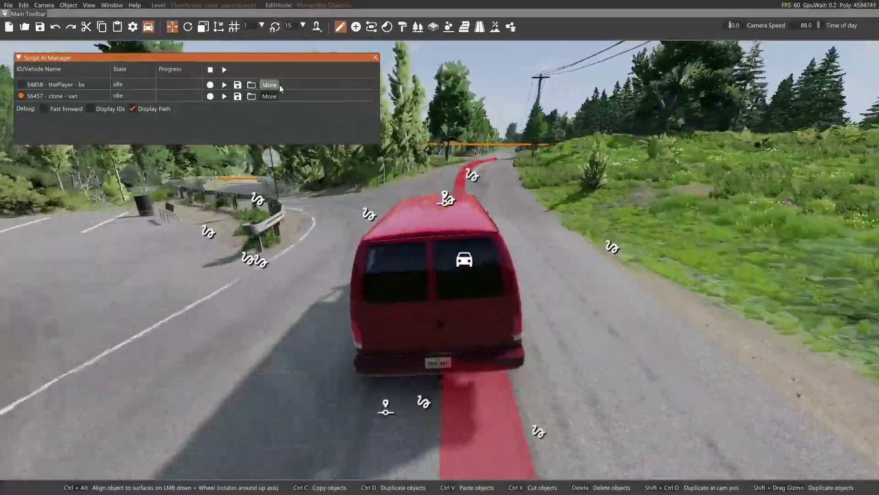
Reset the player car and the van to their starting positions.
{"action": "left_click", "coordinate": [277, 85]}
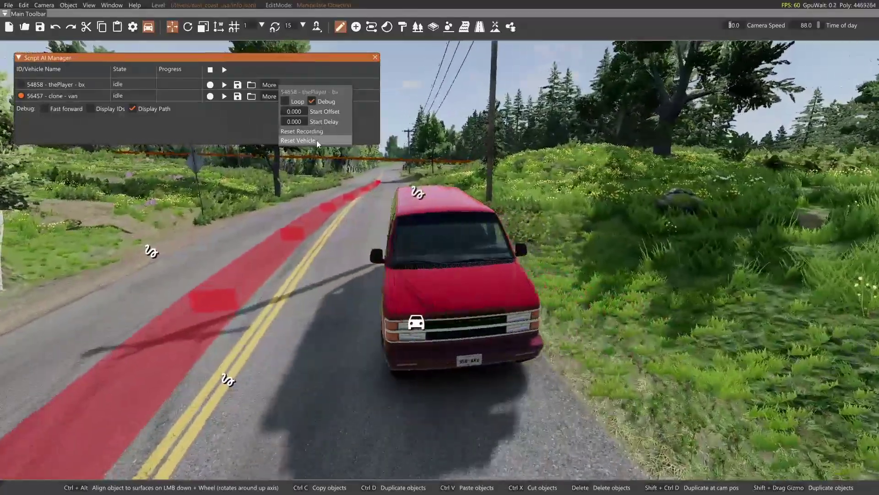
{"action": "left_click", "coordinate": [317, 140]}
{"action": "left_click", "coordinate": [268, 96]}
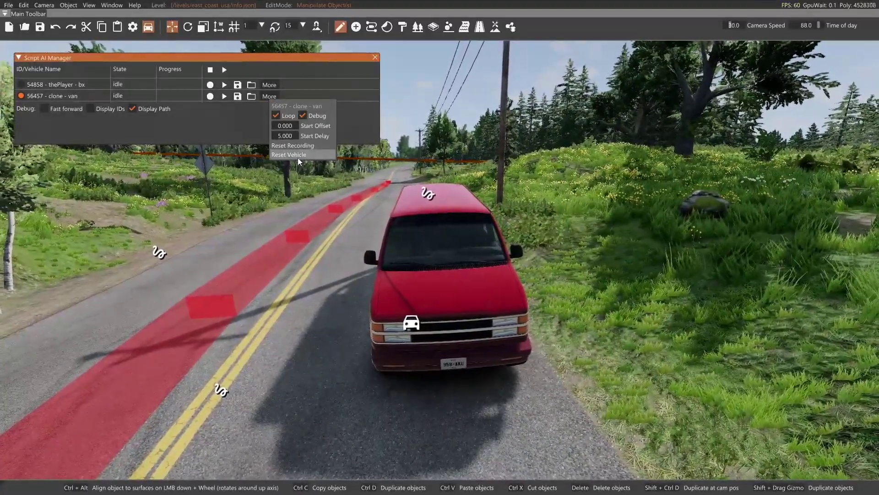
{"action": "left_click", "coordinate": [298, 157]}
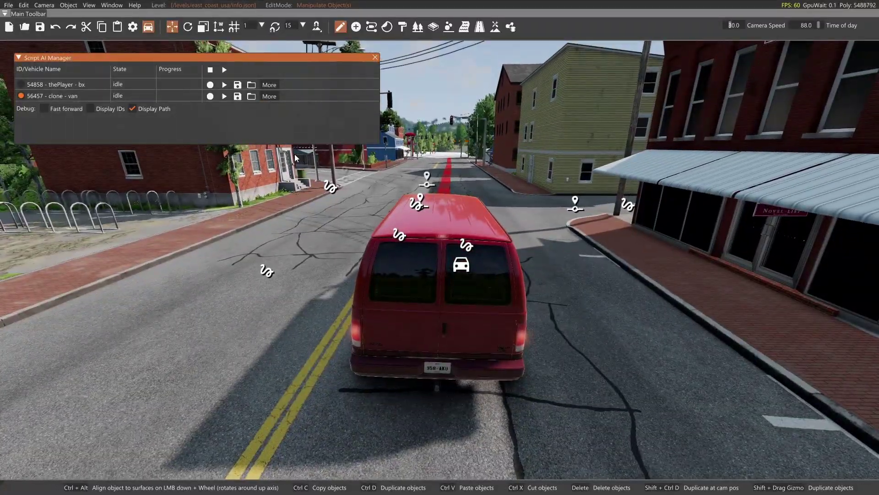
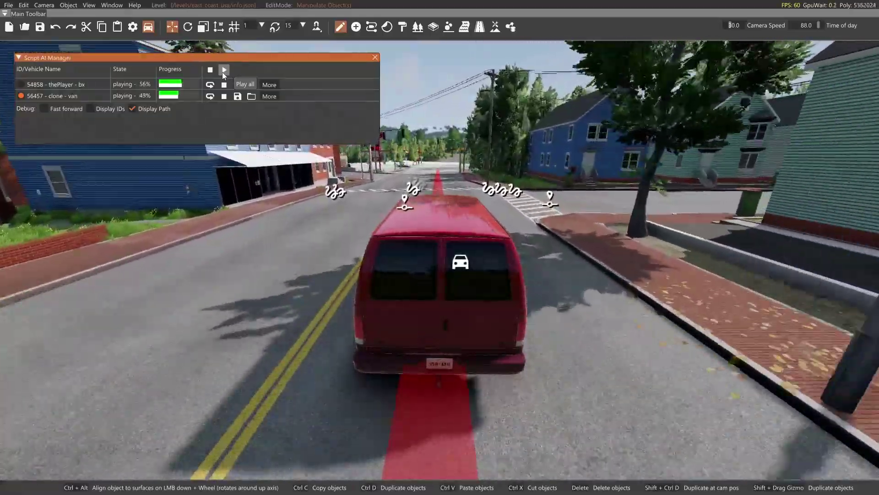
Close the World Editor and watch the van's replay in game view until it stops.
{"action": "key", "text": "F11"}
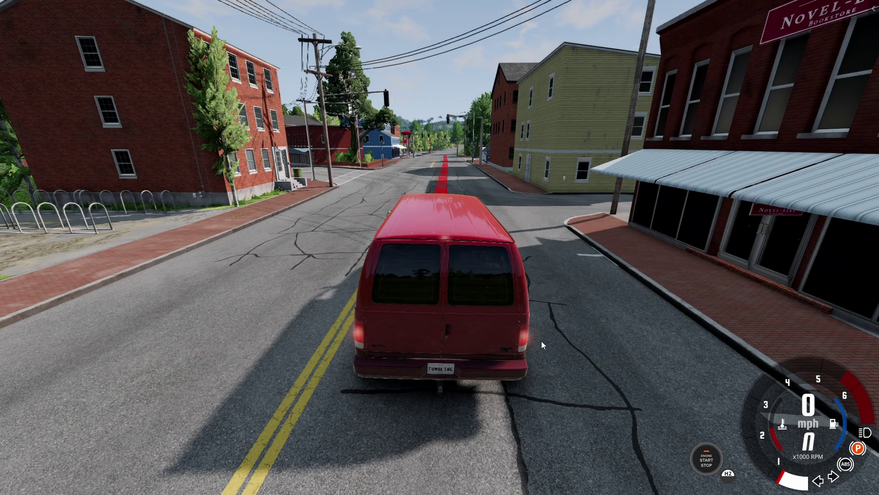
{"action": "key", "text": "Escape"}
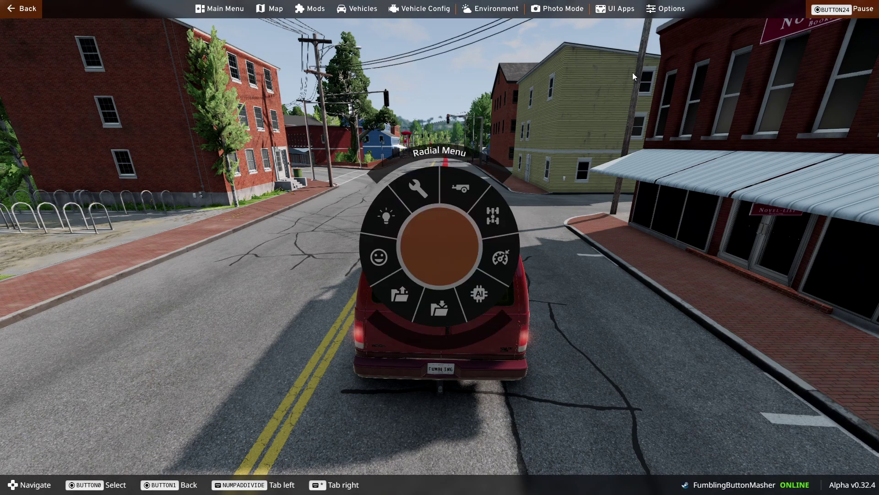
{"action": "left_click", "coordinate": [668, 7]}
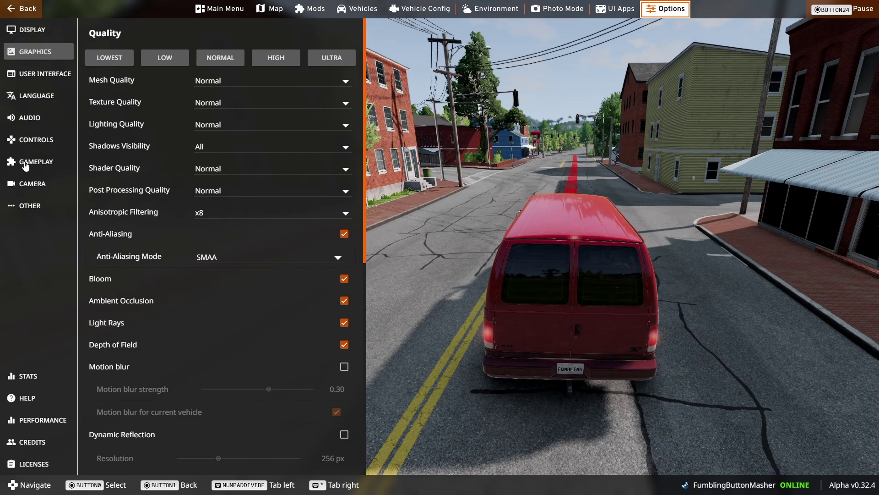
{"action": "left_click", "coordinate": [25, 184]}
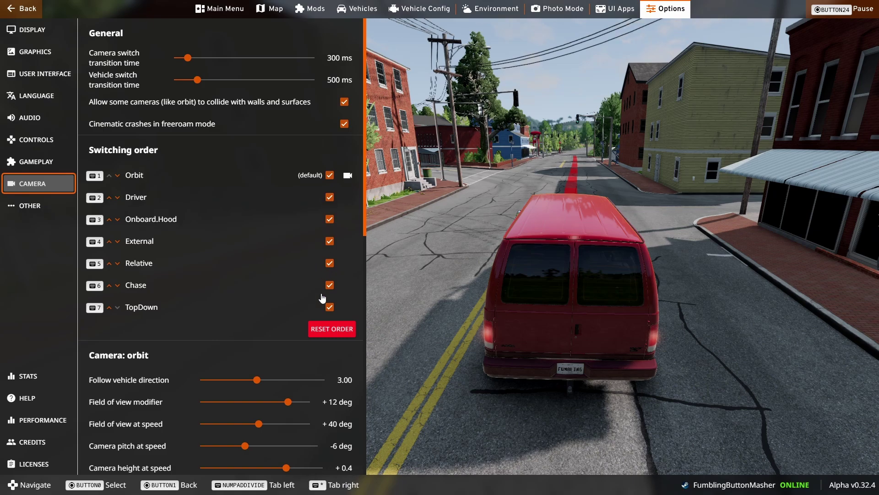
{"action": "scroll", "coordinate": [323, 298], "scroll_direction": "down", "scroll_amount": 9}
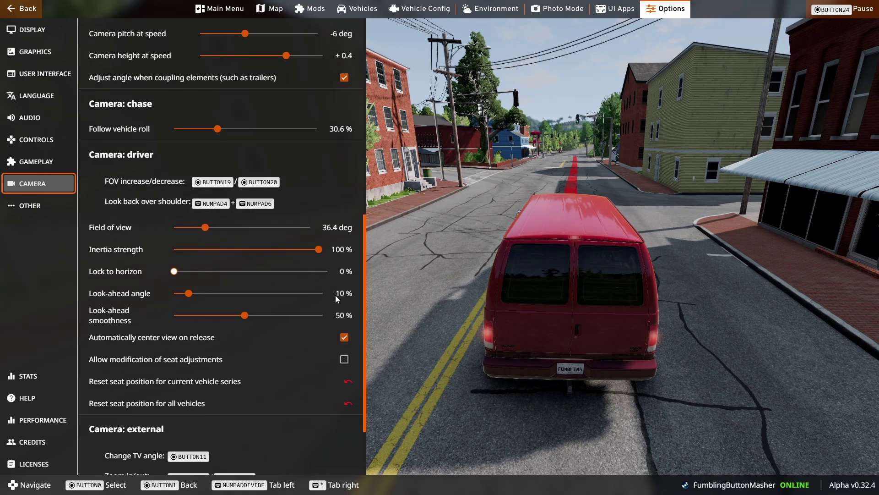
{"action": "scroll", "coordinate": [336, 298], "scroll_direction": "down", "scroll_amount": 2}
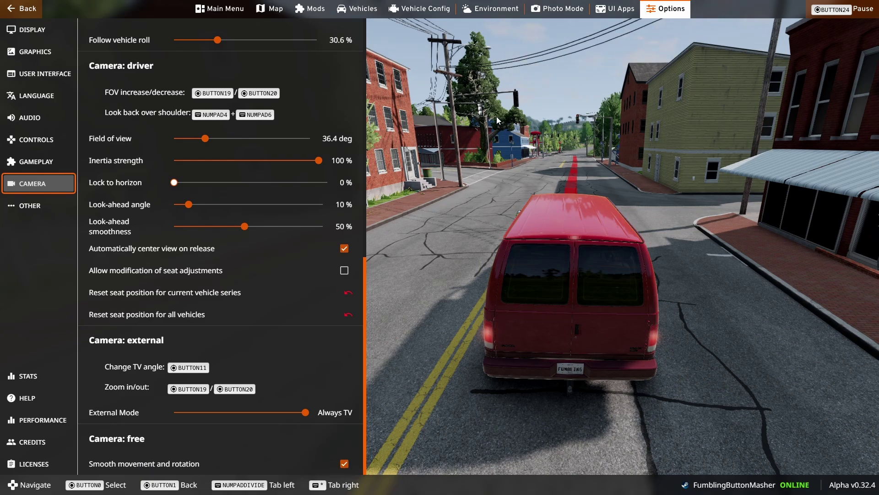
{"action": "key", "text": "e"}
{"action": "key", "text": "Escape"}
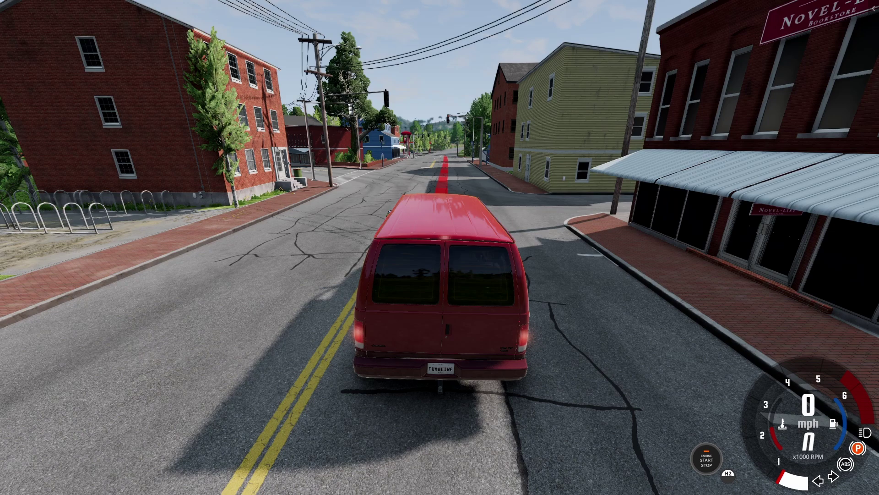
Reopen the World Editor and pitch the camera down beside the red vehicle's front wheel.
{"action": "key", "text": "F11"}
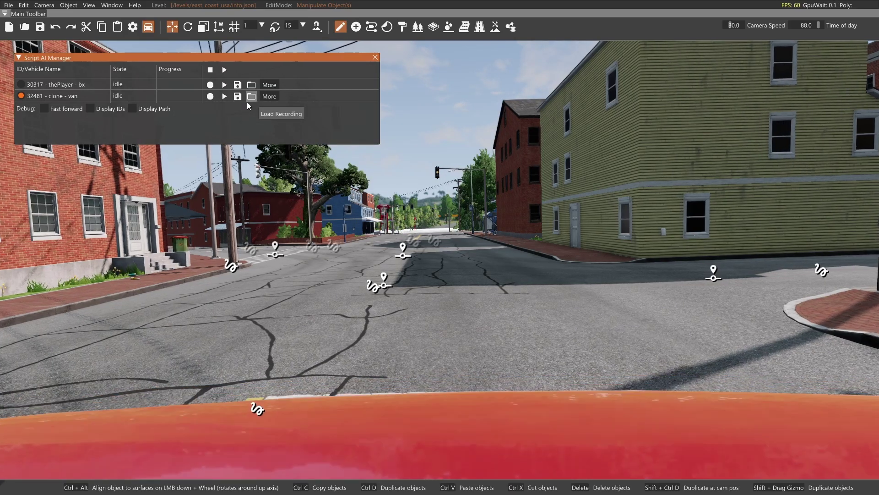
{"action": "key", "text": "c"}
{"action": "key", "text": "c"}
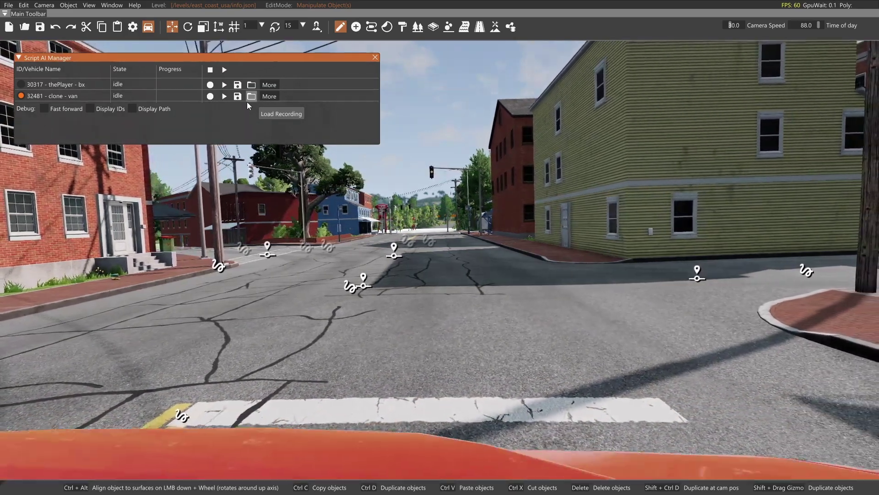
{"action": "key", "text": "c"}
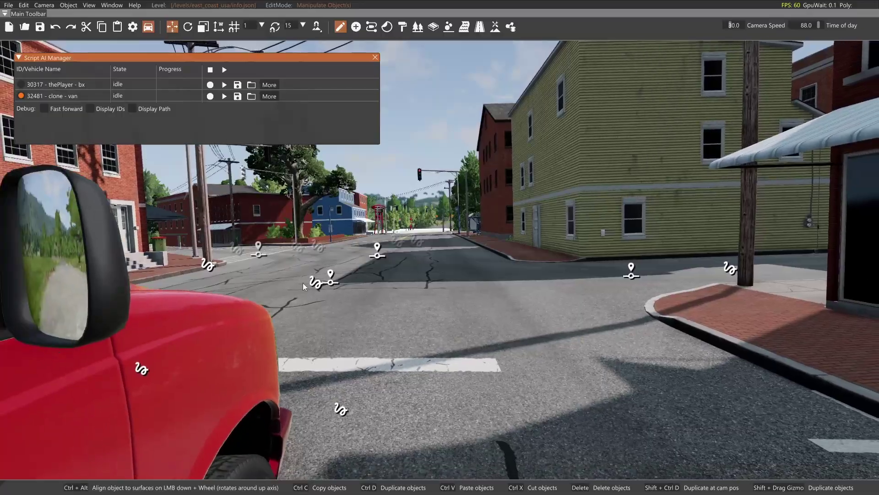
{"action": "right_click_drag", "start_coordinate": [304, 282], "coordinate": [307, 348]}
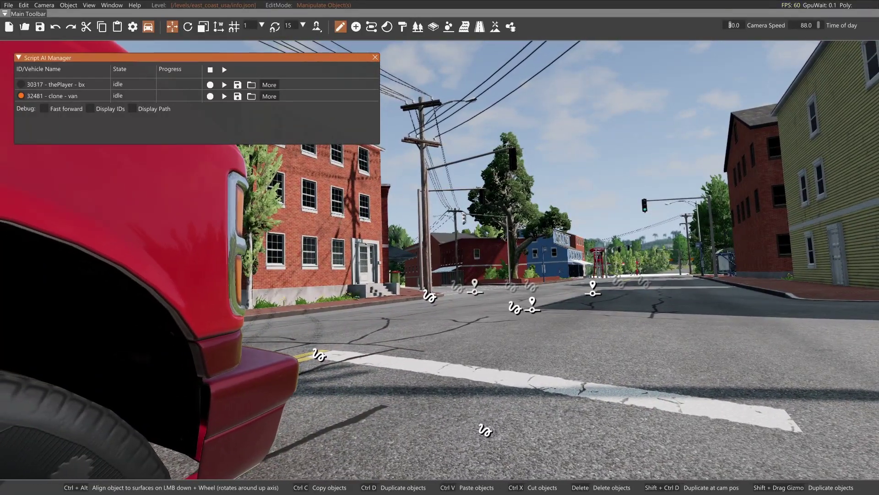
Play both recorded paths together, then hide the editor and the driving gauges.
{"action": "left_click", "coordinate": [224, 69]}
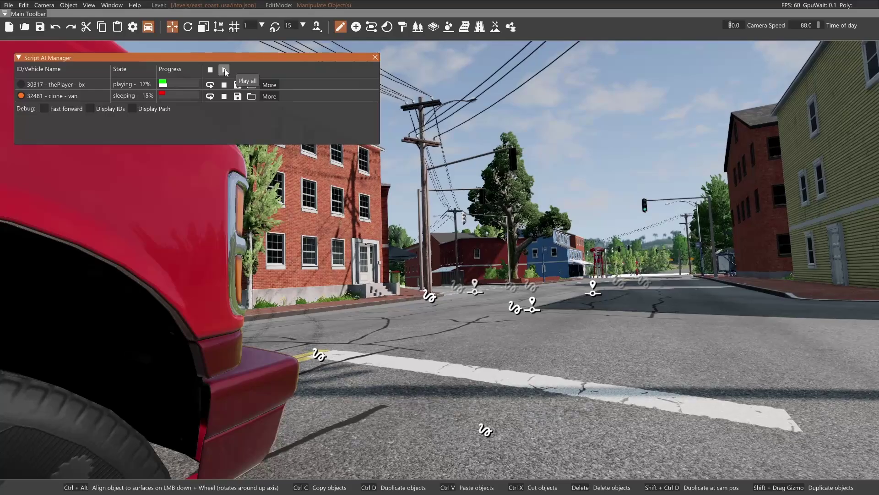
{"action": "key", "text": "F11"}
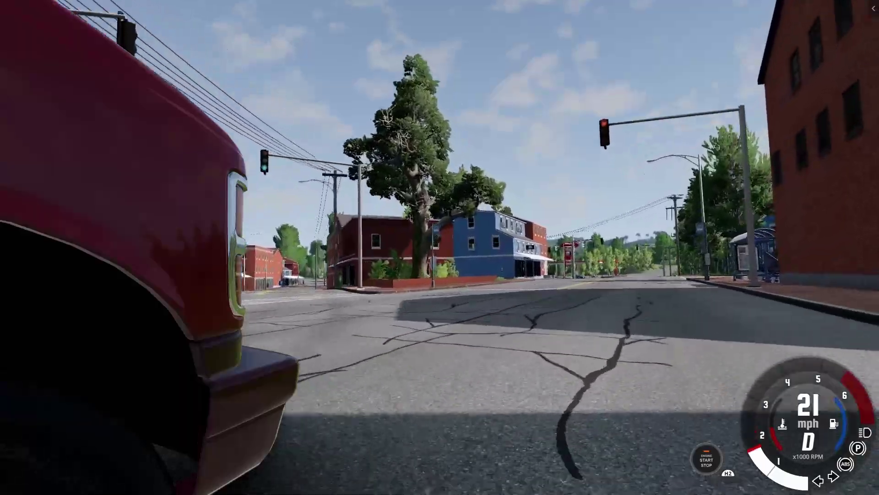
{"action": "key", "text": "alt+u"}
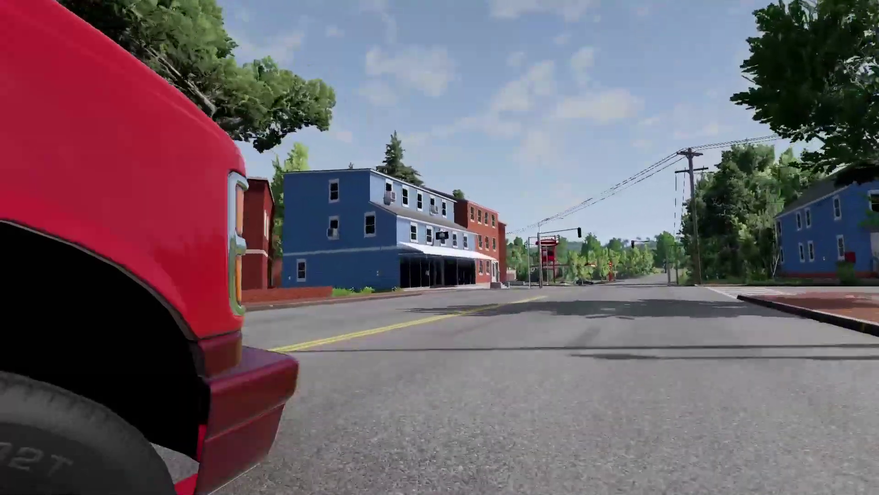